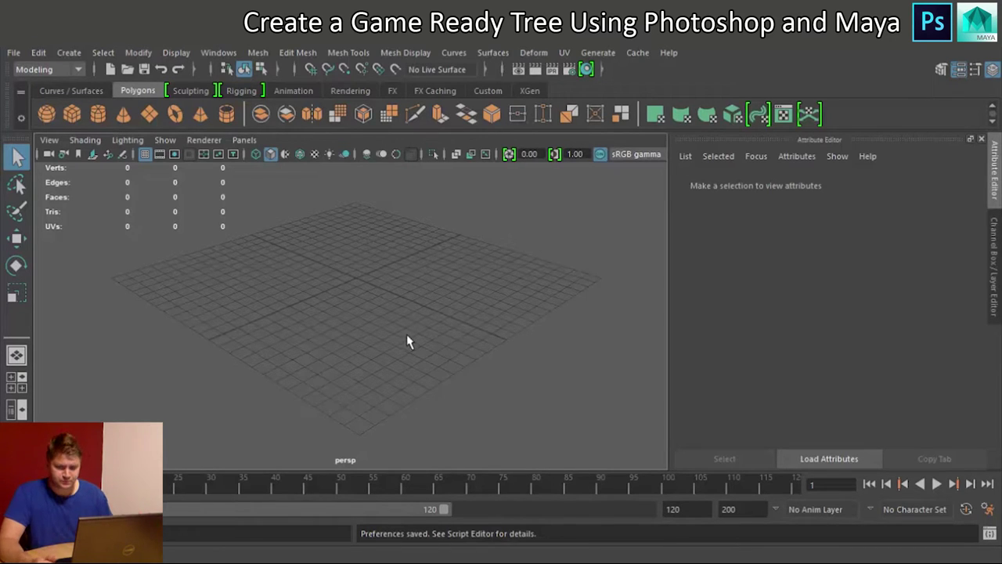
Create a polygon plane and scale it up until it extends far beyond the grid
left_click(155, 119)
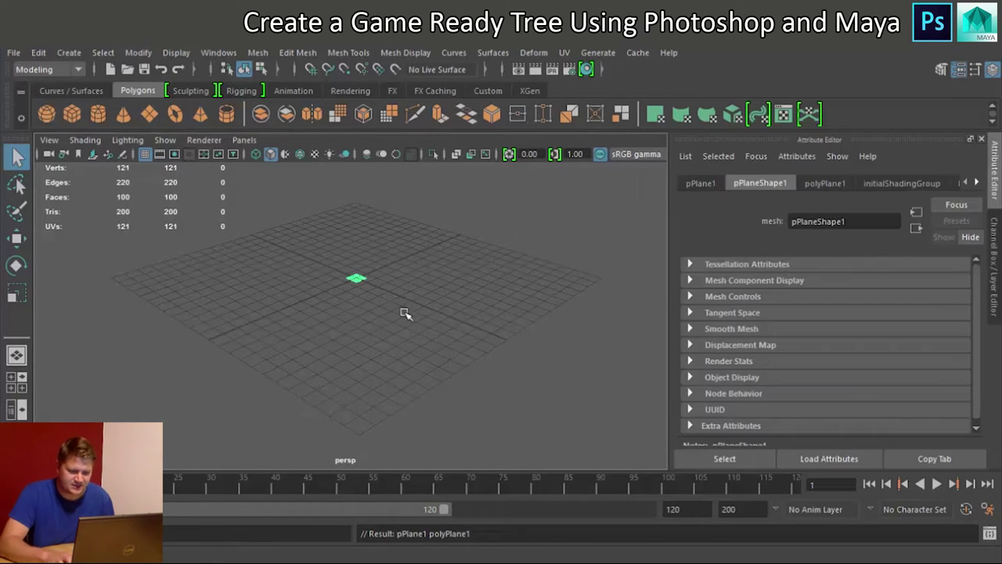
key("r")
left_click_drag(357, 278, 637, 242)
scroll(562, 254, "down", 3)
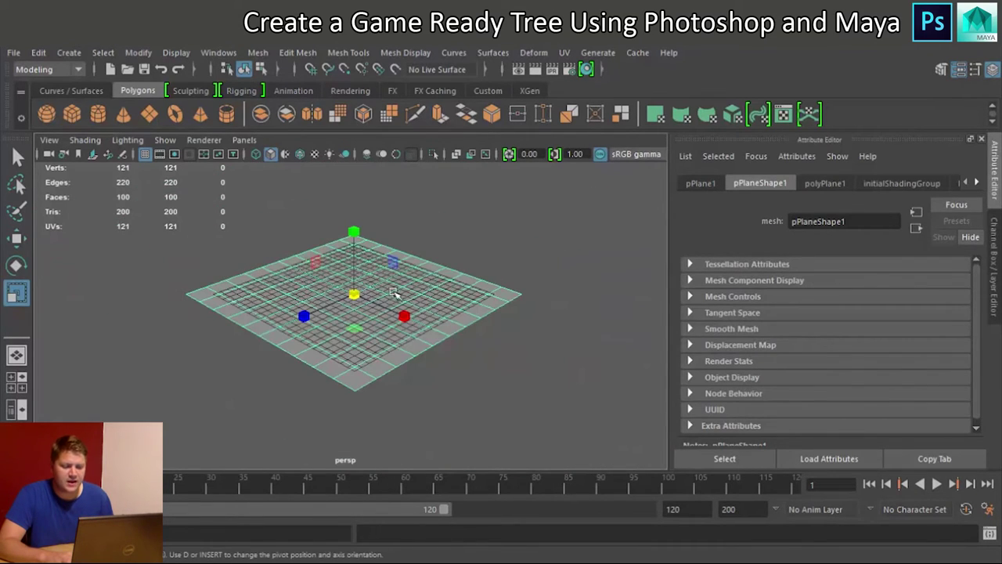
left_click_drag(354, 294, 485, 270)
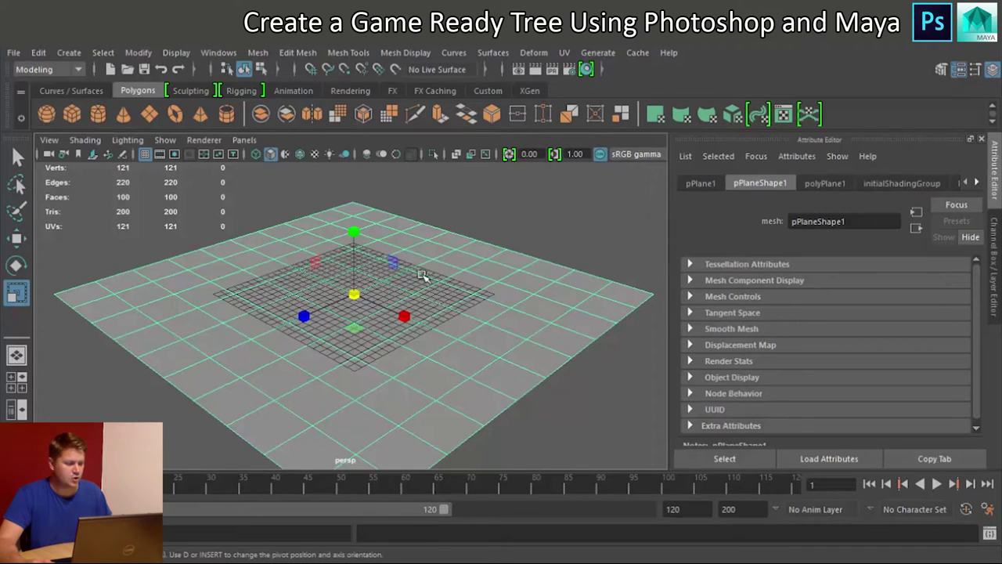
Rename the plane from pPlane1 to 'Reference' in the Channel Box
left_click(994, 251)
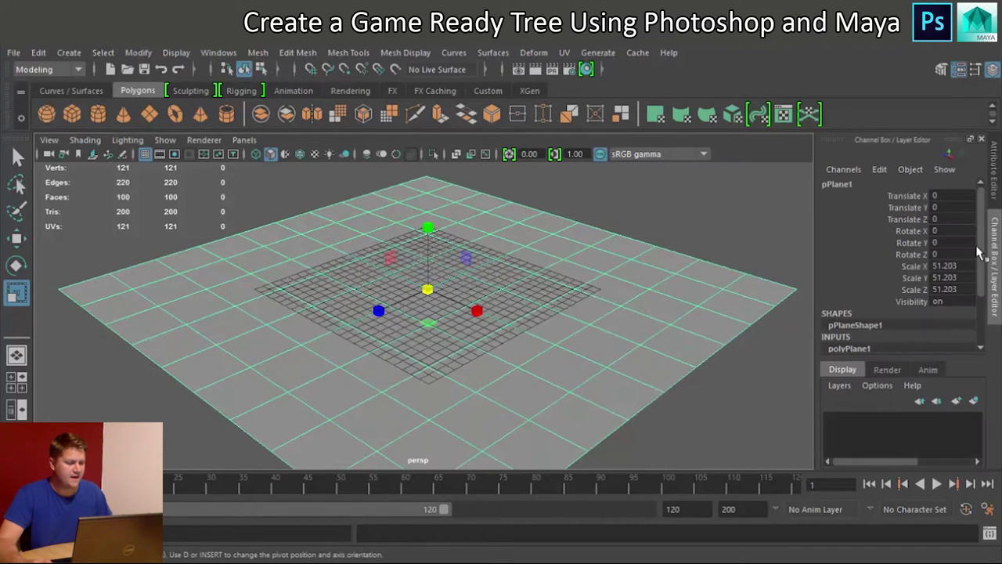
double_click(838, 184)
type("Re")
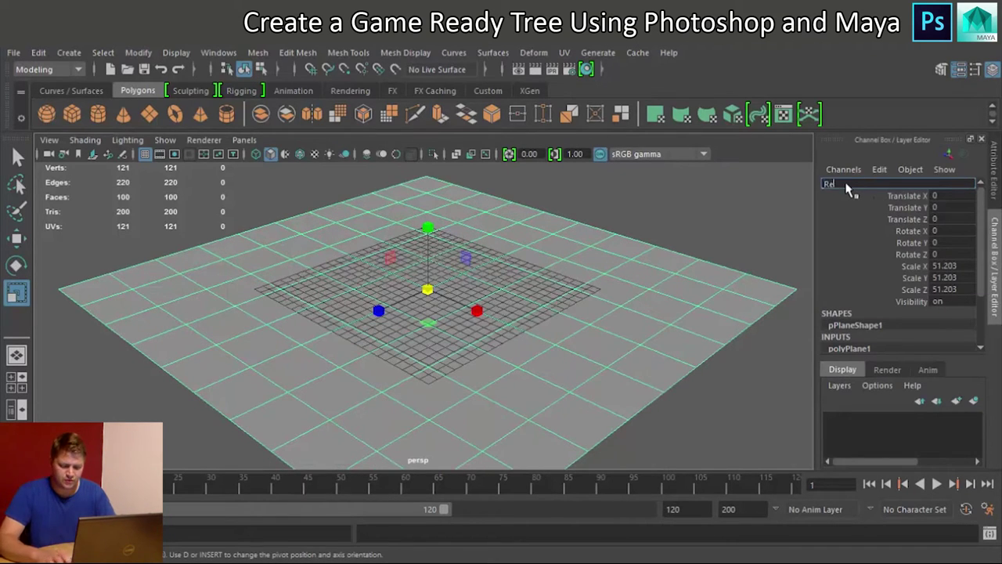
type("ference")
key("Return")
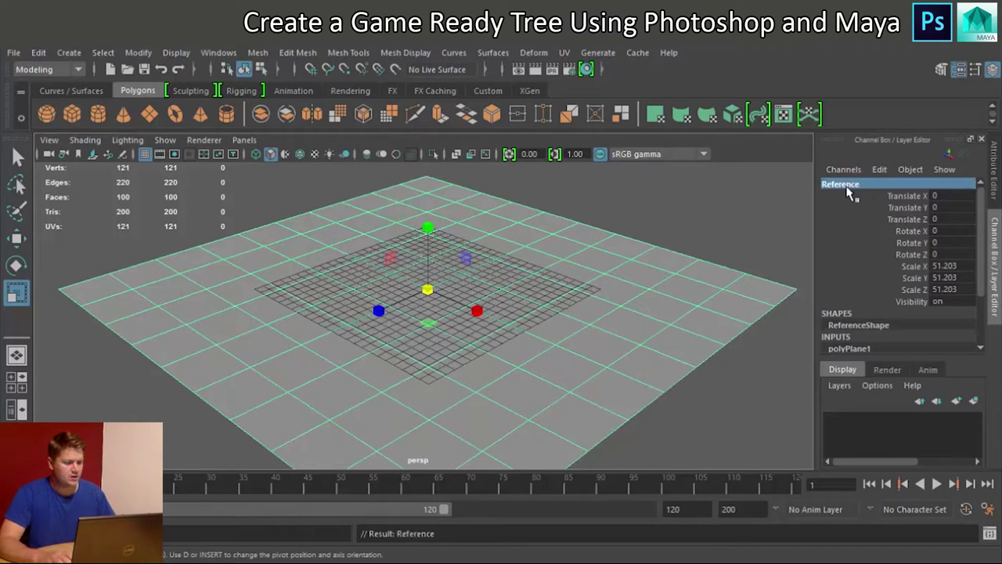
Set the plane's Subdivisions Width and Height both to 1
scroll(876, 245, "down", 3)
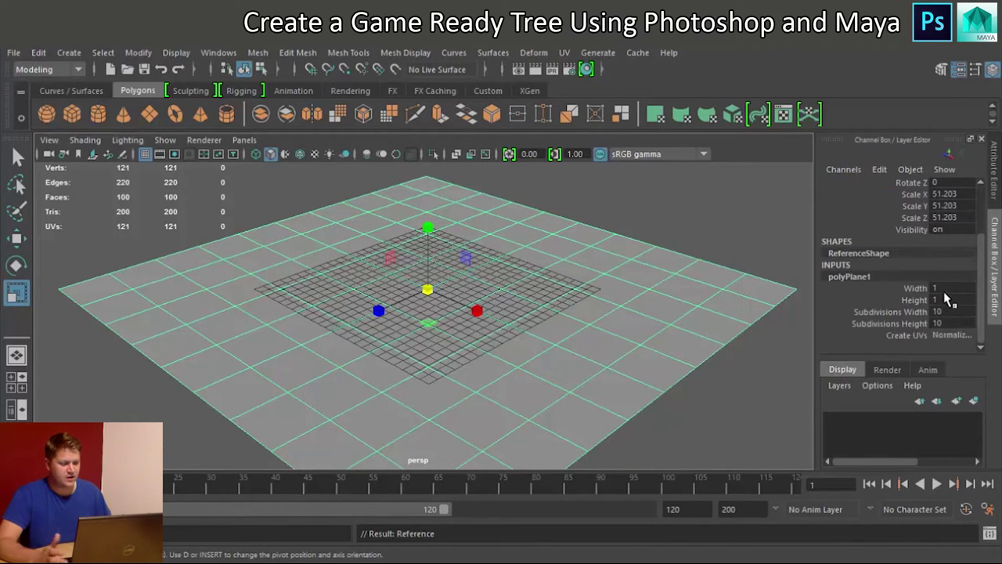
left_click_drag(939, 312, 943, 324)
type("1")
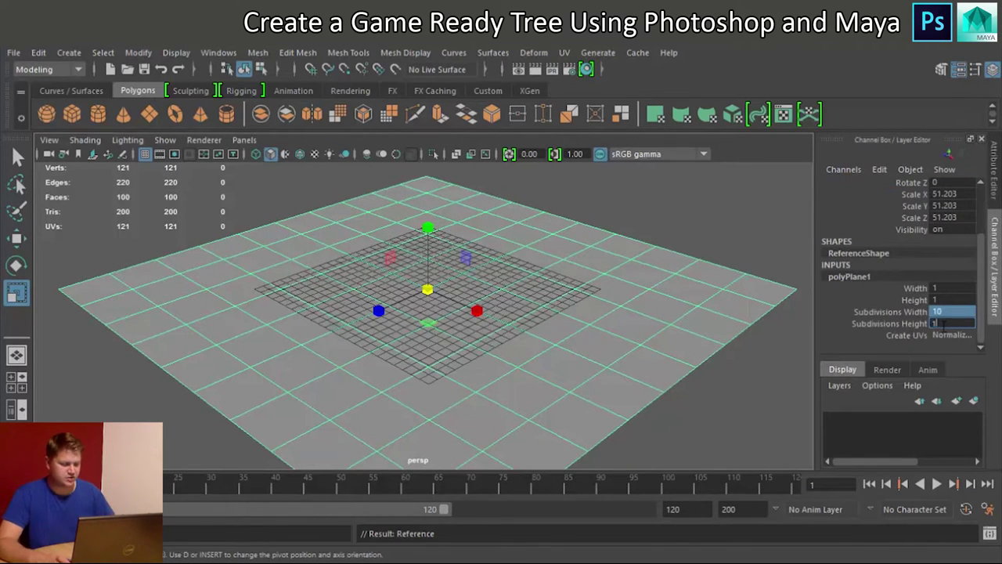
key("Return")
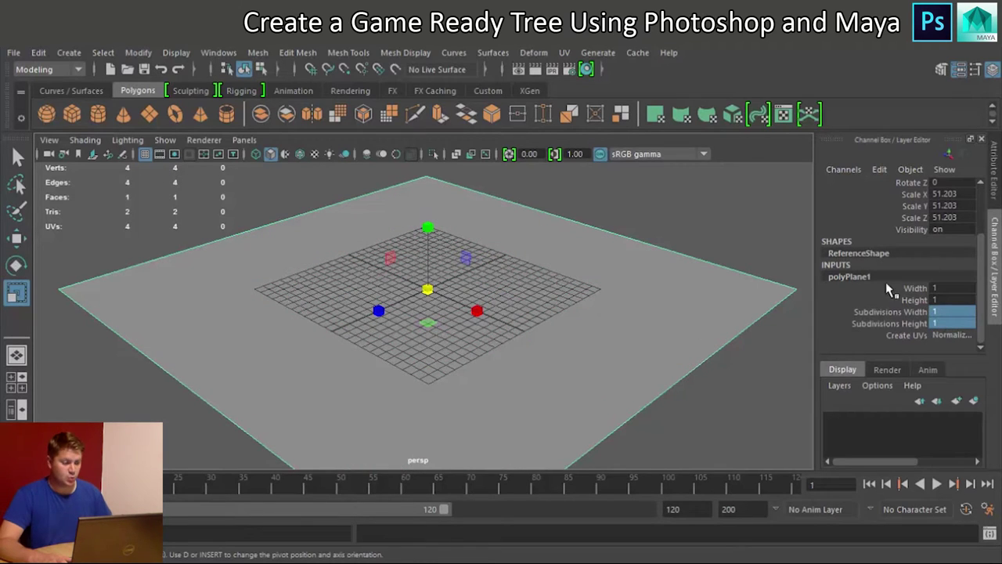
scroll(899, 310, "up", 3)
scroll(861, 309, "down", 3)
left_click_drag(525, 255, 515, 261, "alt")
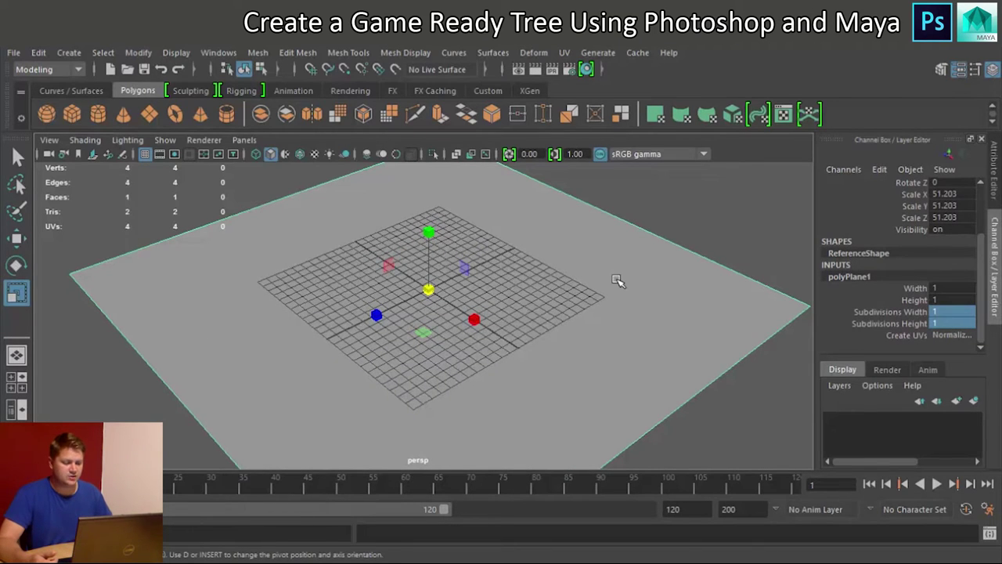
Assign a new Lambert material to the plane with a file texture on its Color
right_click_drag(618, 280, 593, 532)
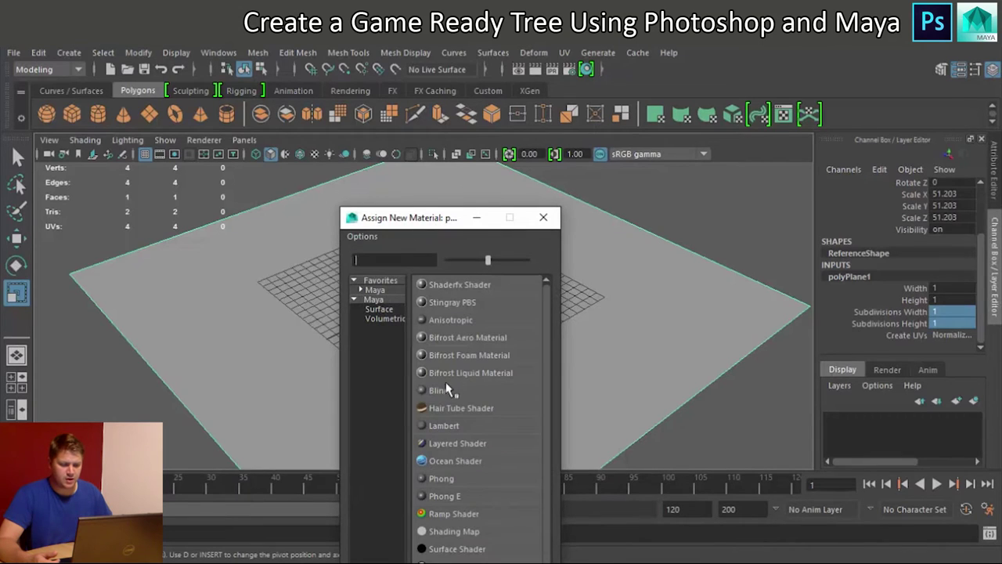
left_click(444, 425)
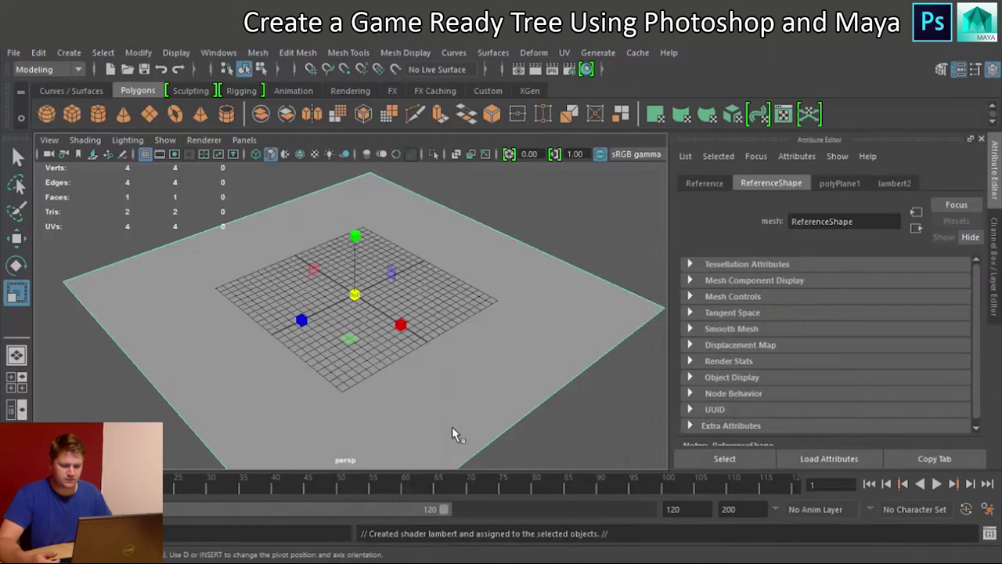
left_click(892, 185)
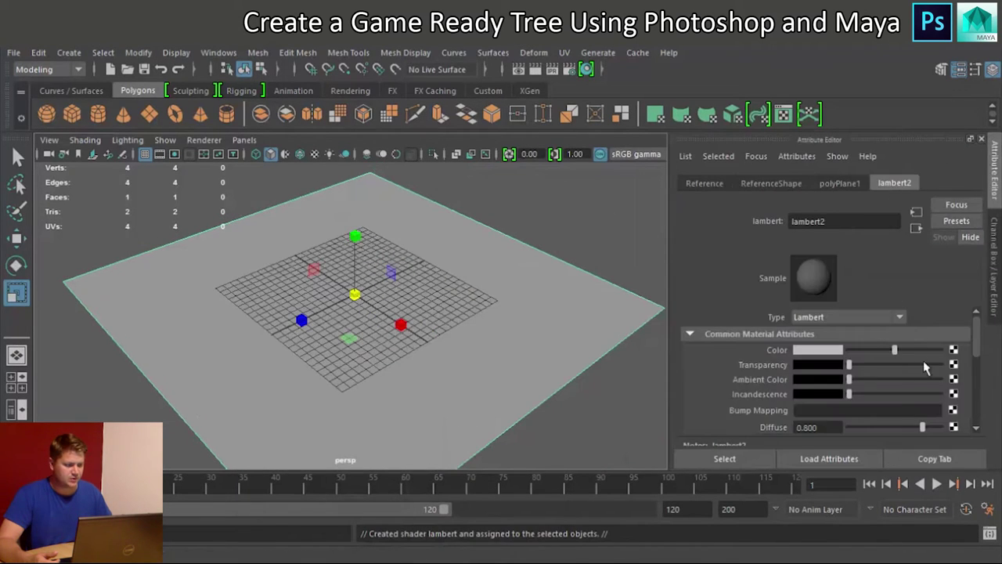
left_click(953, 351)
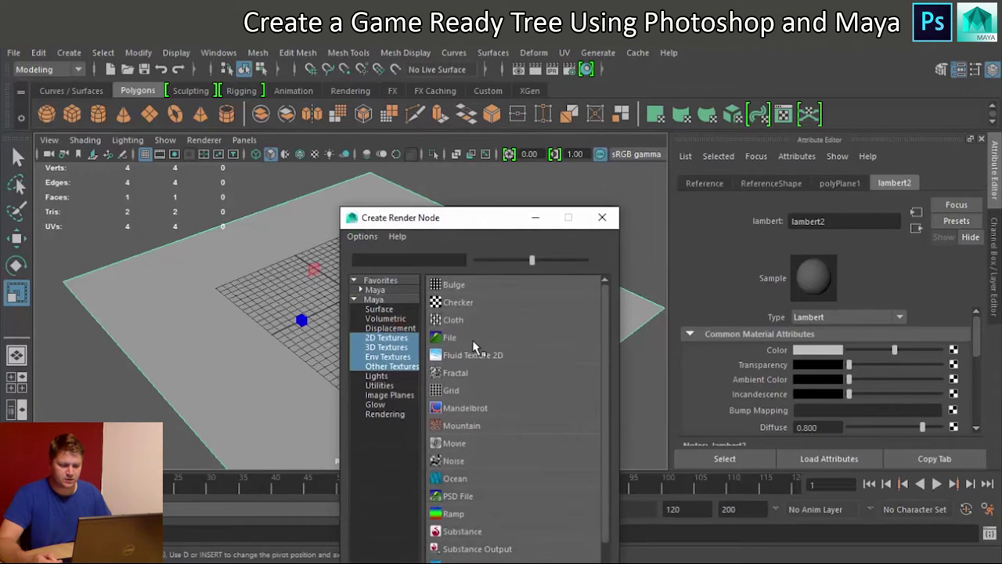
left_click(473, 346)
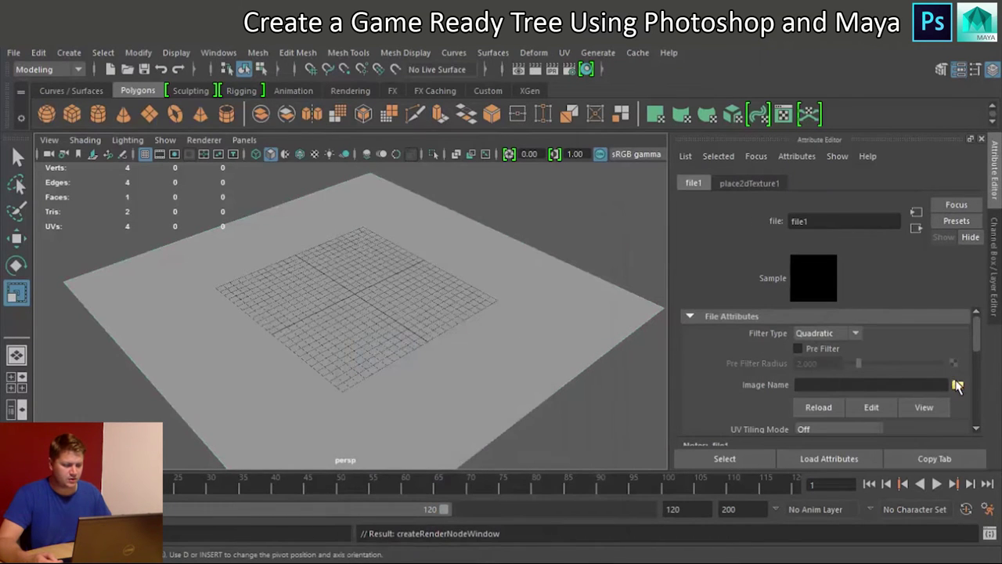
Load Branches_Diffuse.tga from the Desktop's Pine Tree Textures folder into the file texture
left_click(957, 386)
left_click(94, 127)
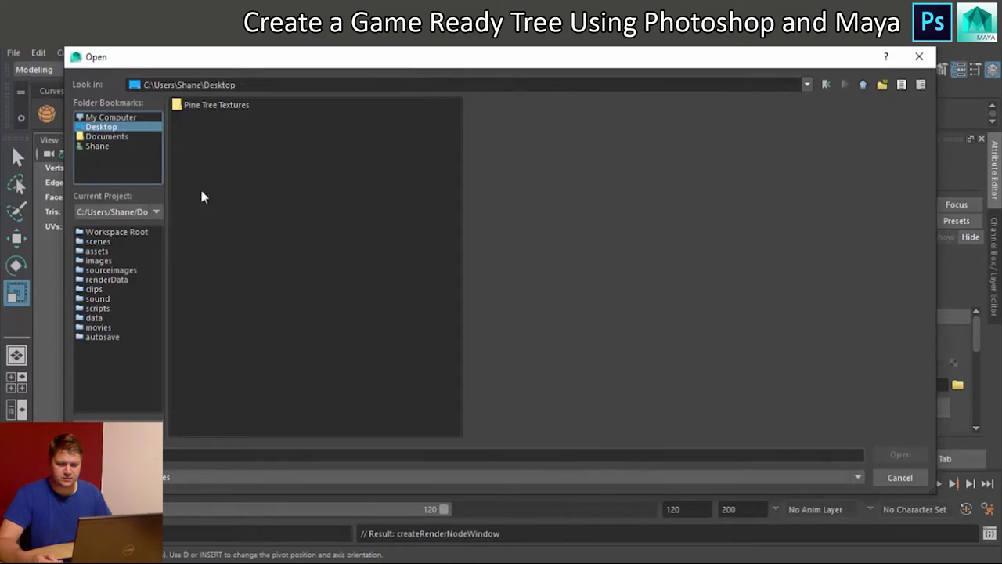
double_click(222, 107)
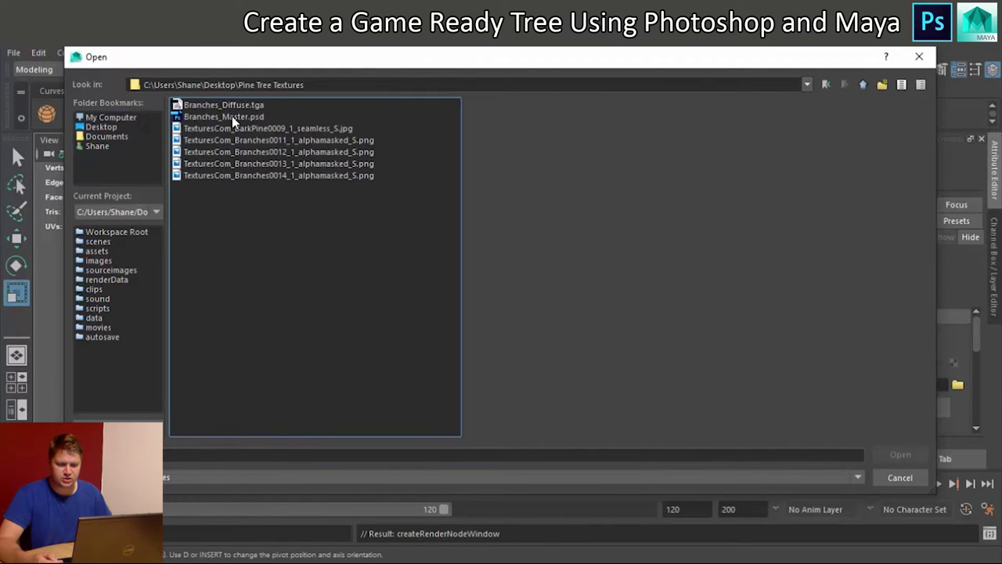
left_click(235, 105)
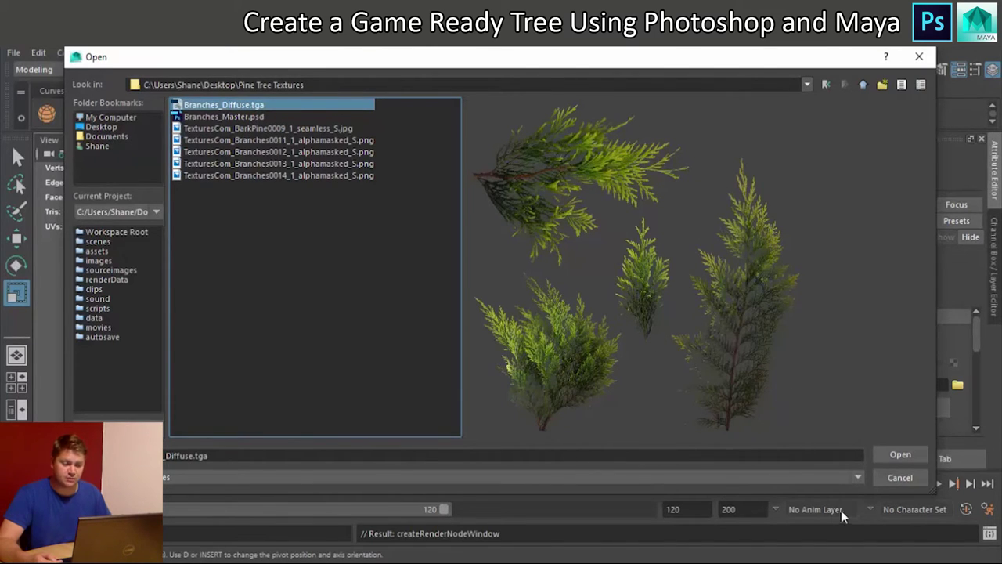
left_click(899, 456)
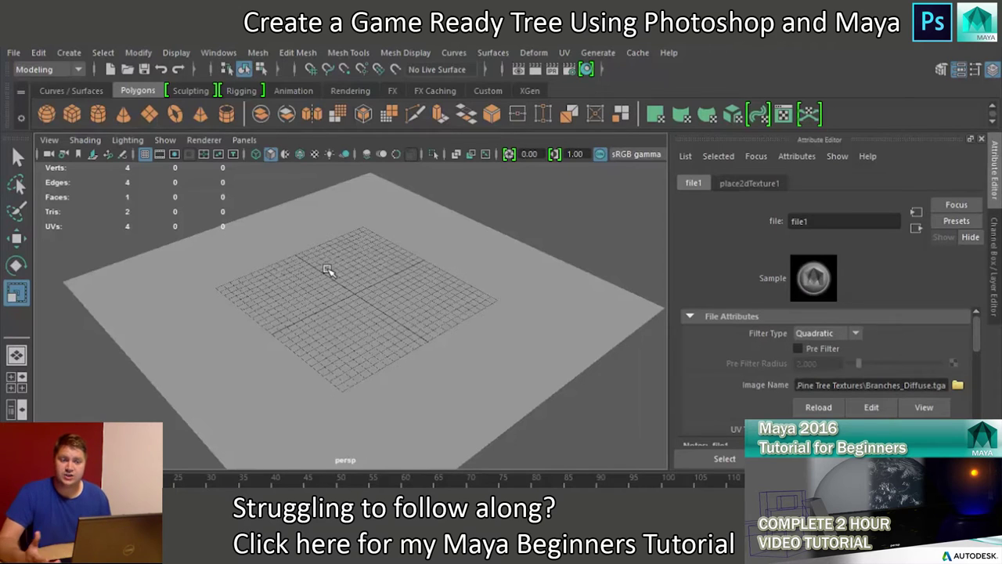
Turn on textured display so the Branches_Diffuse image shows on the Reference plane
left_click(312, 155)
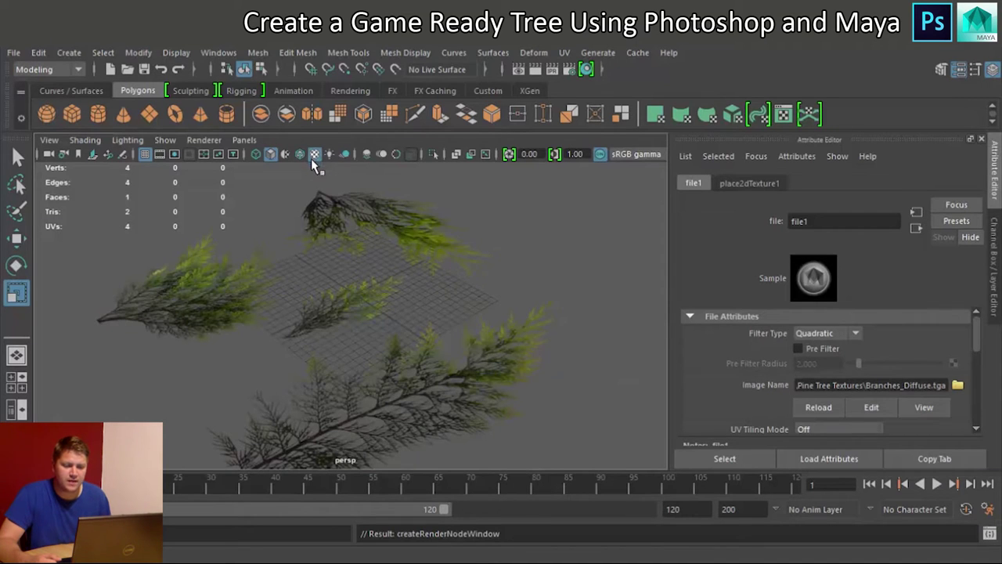
left_click(312, 155)
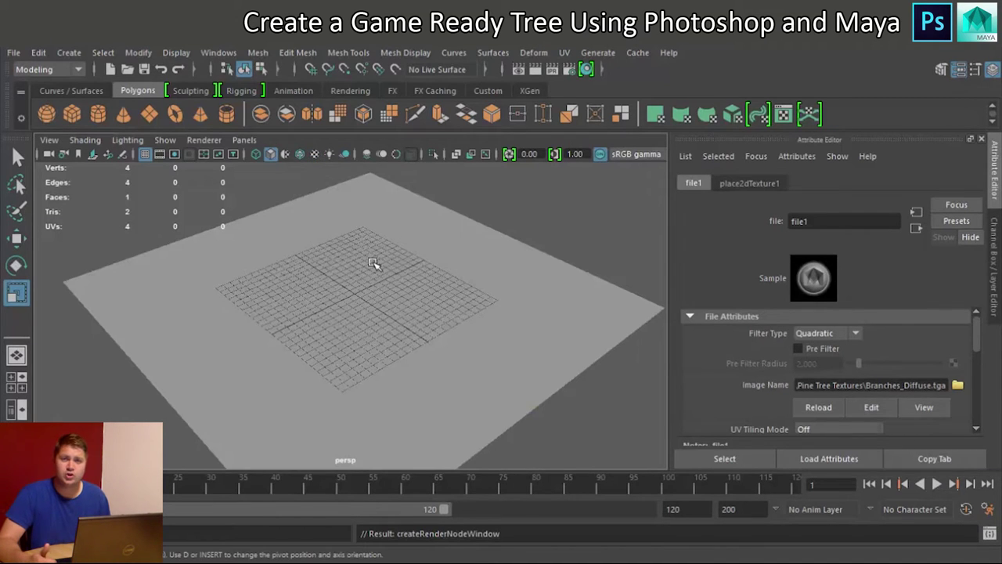
key("6")
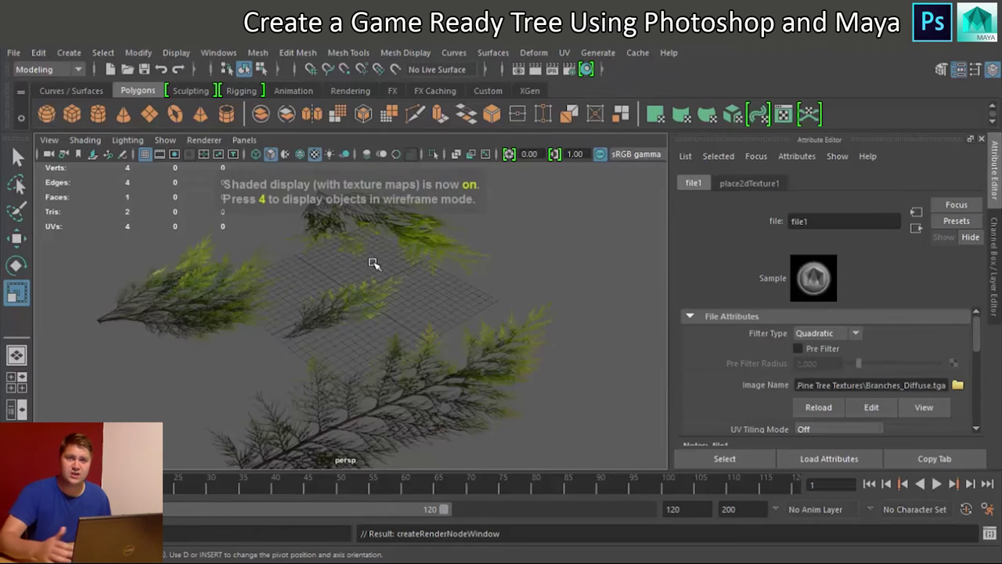
Orbit, zoom and pan the view to centre the four pine branch sprites
left_click_drag(406, 263, 405, 274, "alt")
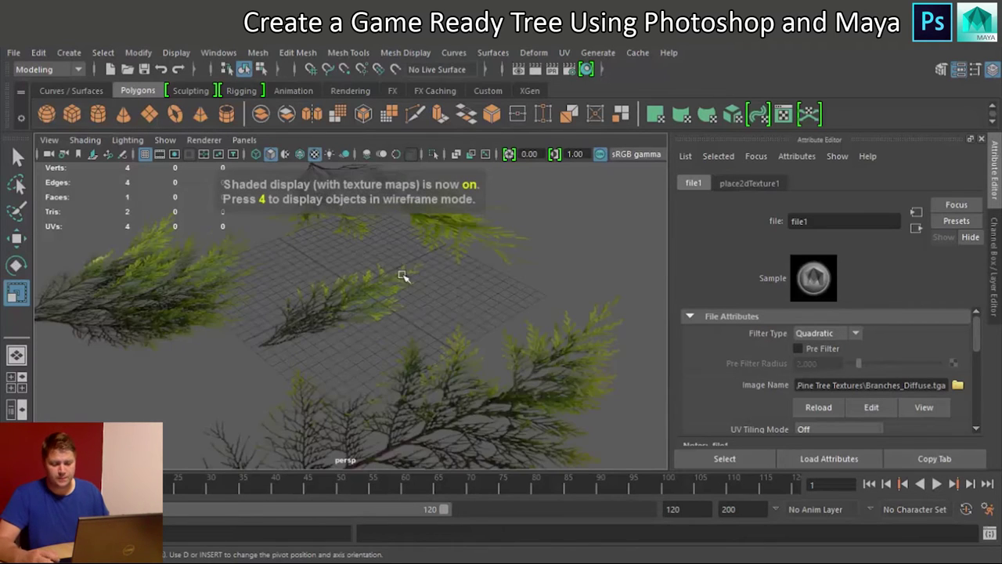
left_click_drag(253, 259, 326, 298, "alt")
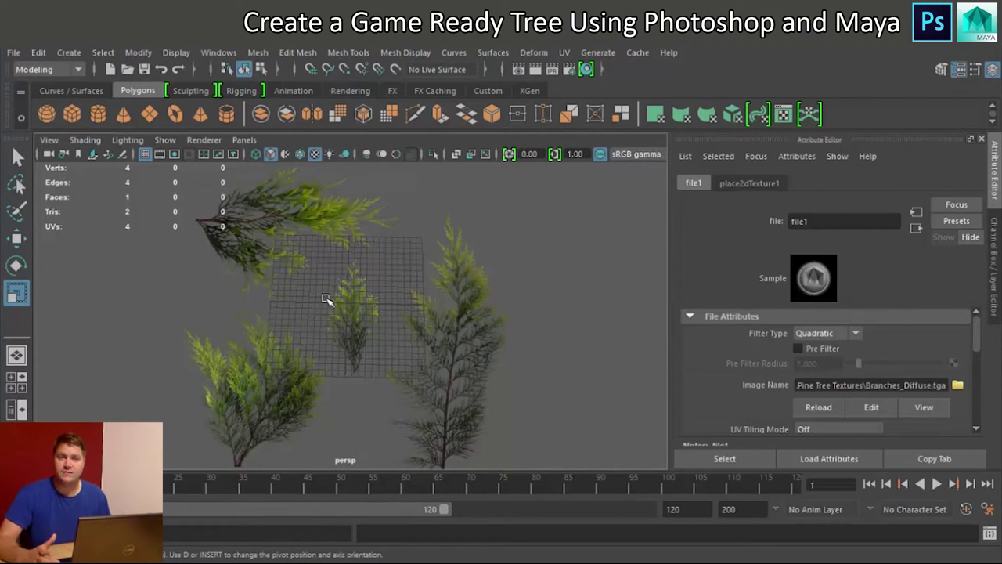
scroll(326, 298, "down", 3)
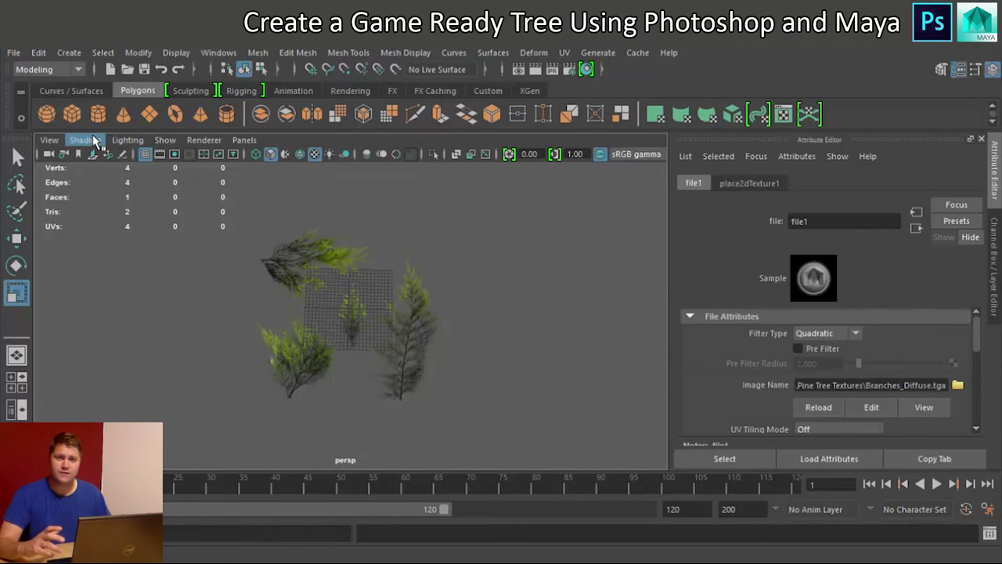
scroll(343, 290, "up", 4)
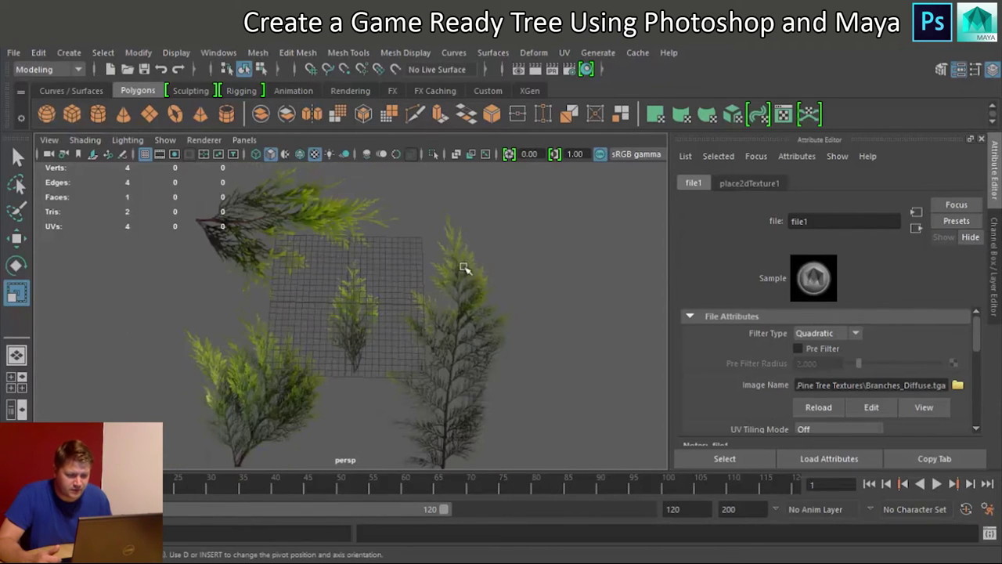
middle_click_drag(459, 380, 415, 347, "alt")
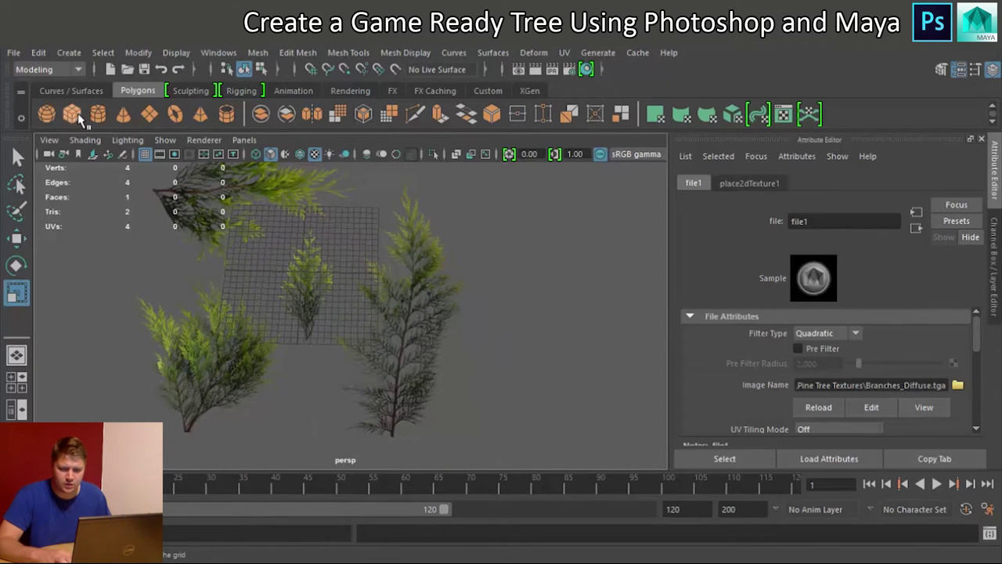
Create a second polygon plane and move it over the right-hand pine branch
left_click(148, 113)
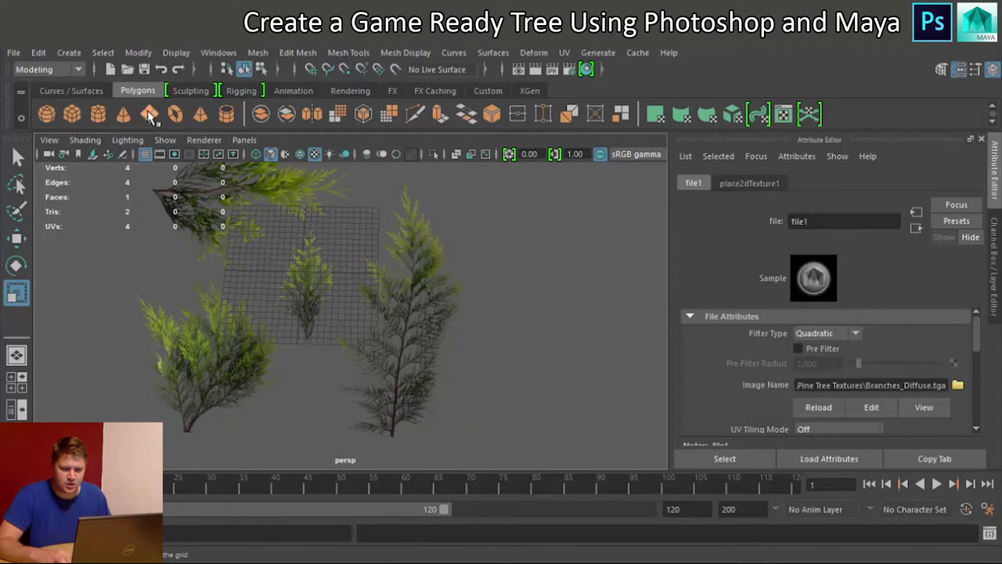
left_click(297, 337)
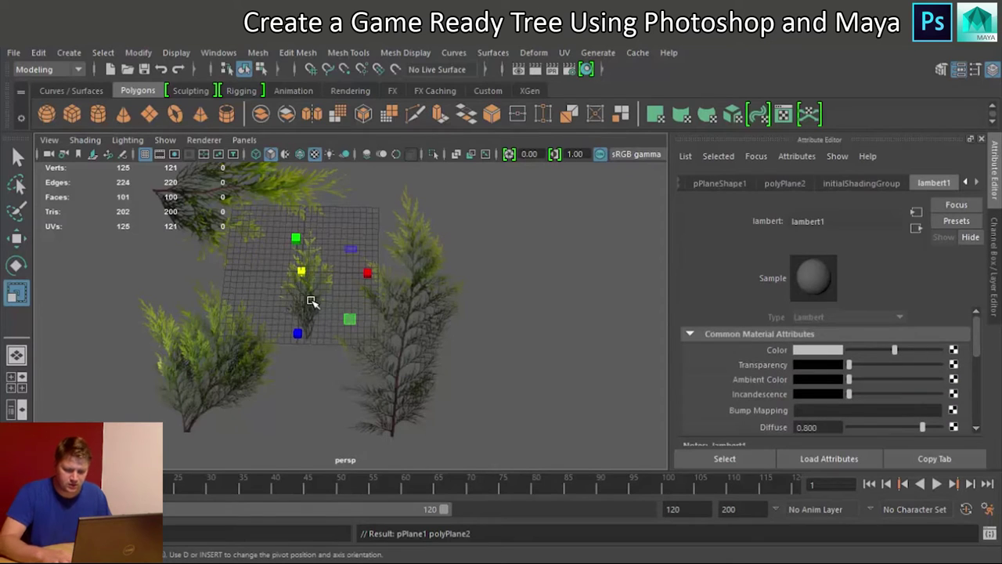
left_click(304, 274)
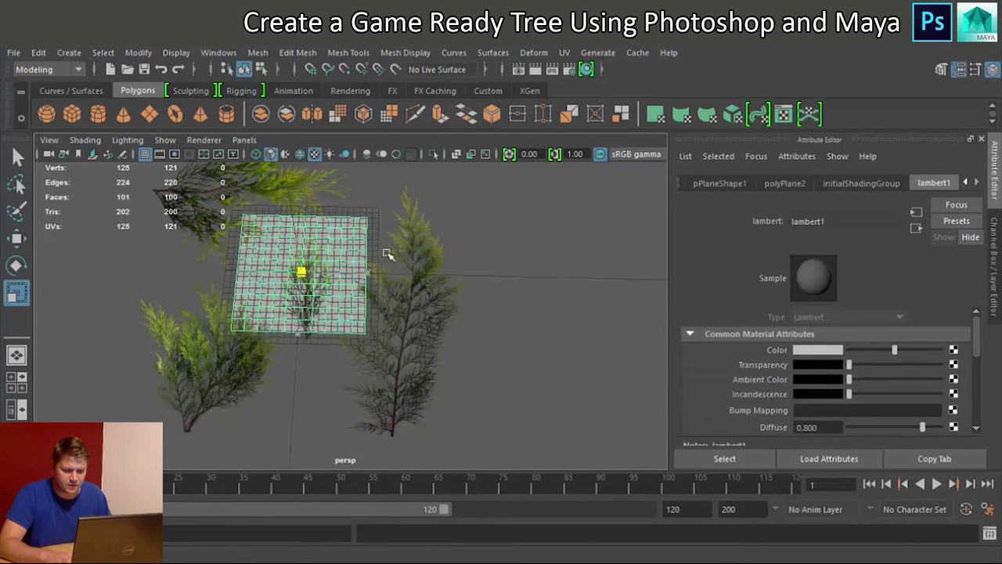
key("w")
left_click_drag(371, 274, 475, 272)
left_click_drag(405, 340, 399, 409)
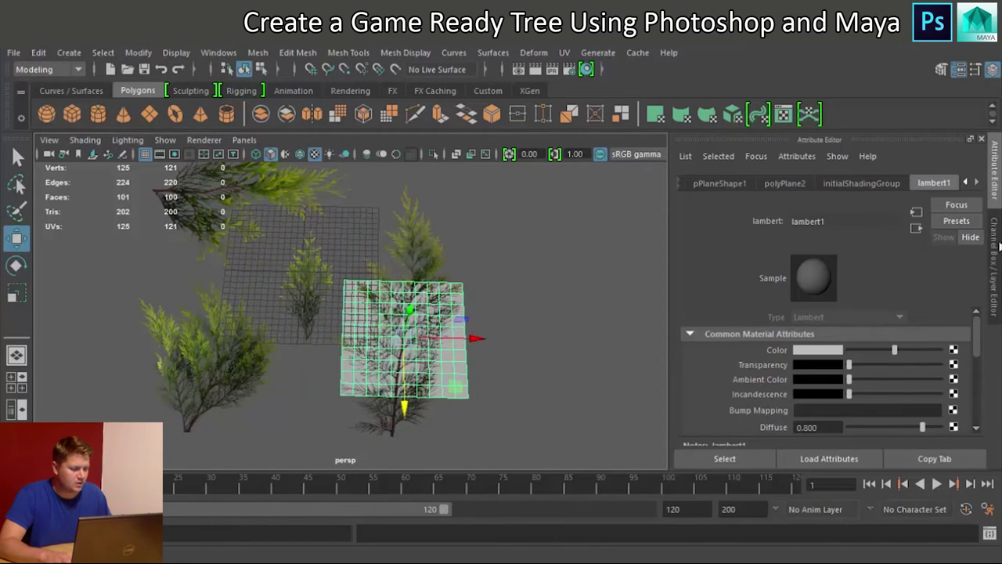
Rename the new plane to 'Branch1' in the Channel Box
left_click(996, 259)
scroll(872, 244, "up", 2)
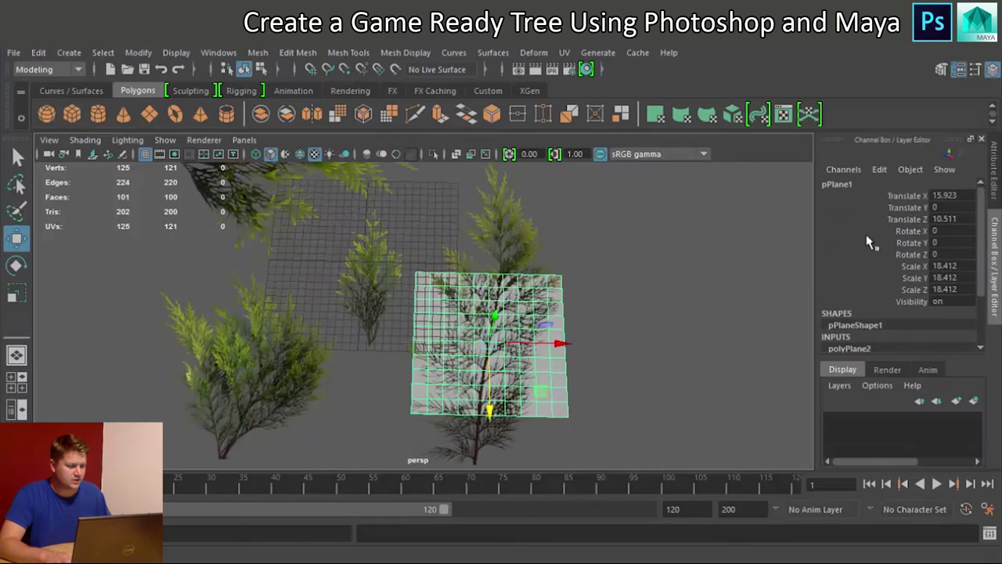
double_click(839, 185)
type("Branch")
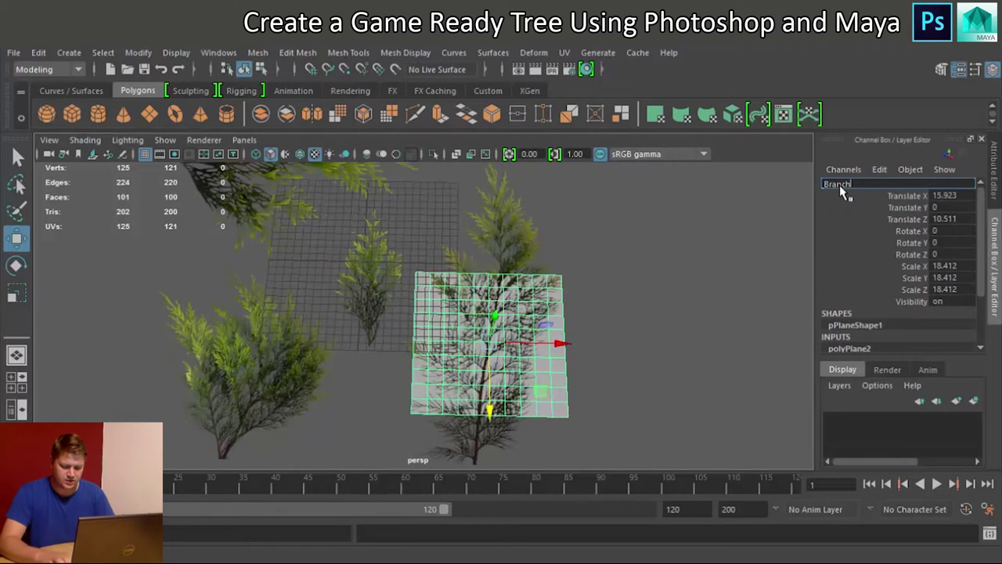
type("1")
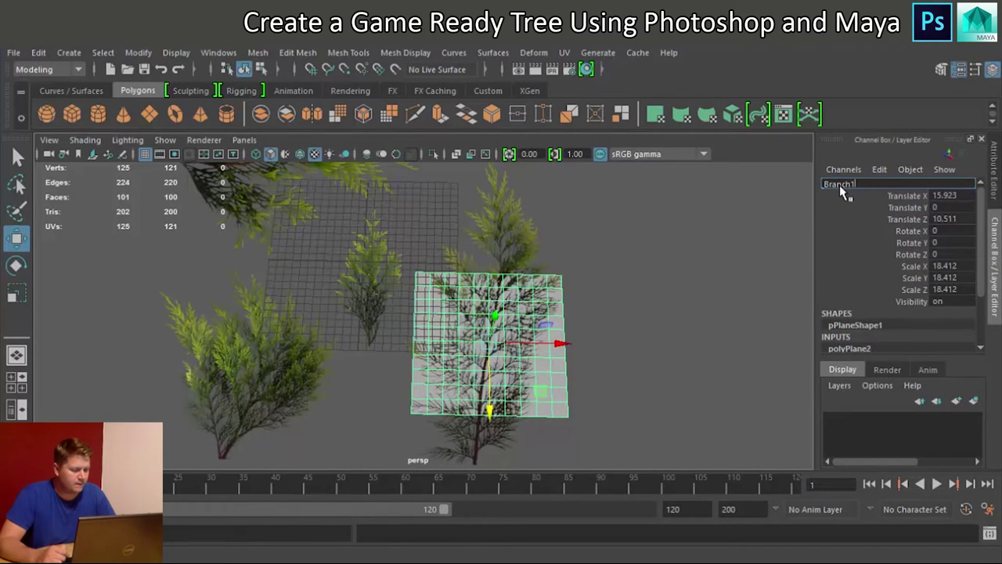
key("Return")
Set Branch1's Subdivisions Width and Height to 1
scroll(861, 235, "down", 2)
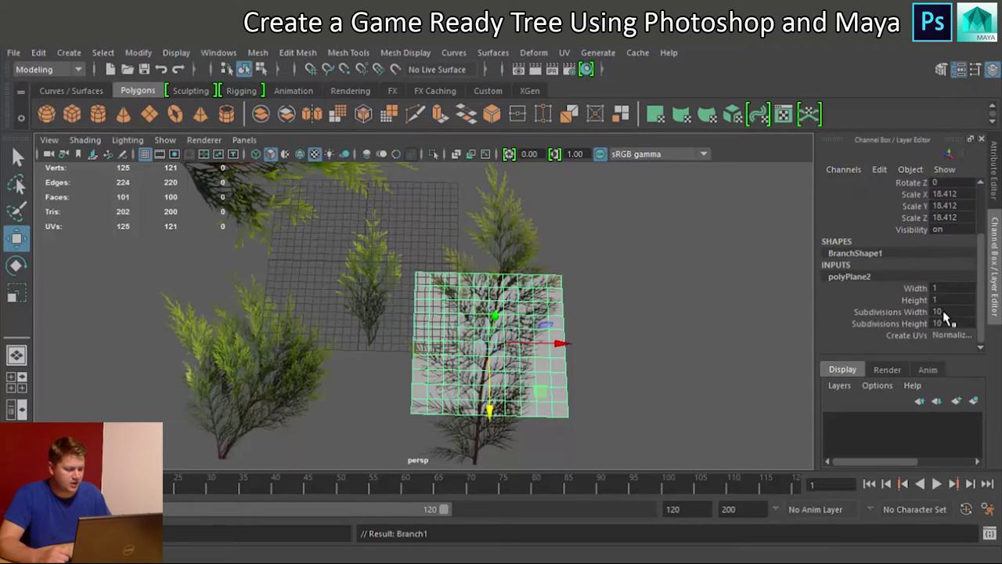
left_click_drag(946, 312, 943, 332)
type("1")
key("Return")
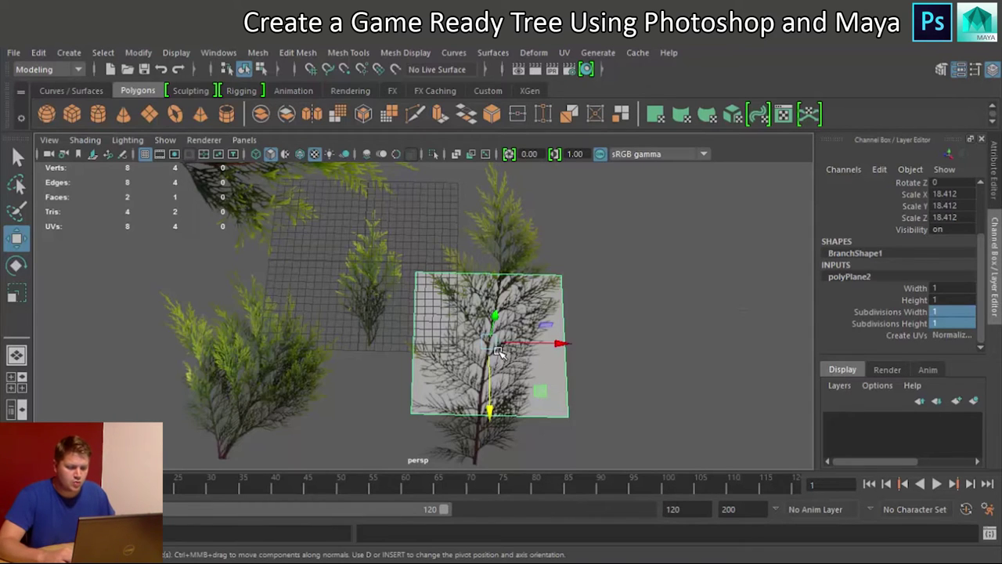
Maximize the textured top view centred on Branch1, then select the Reference plane
key("space")
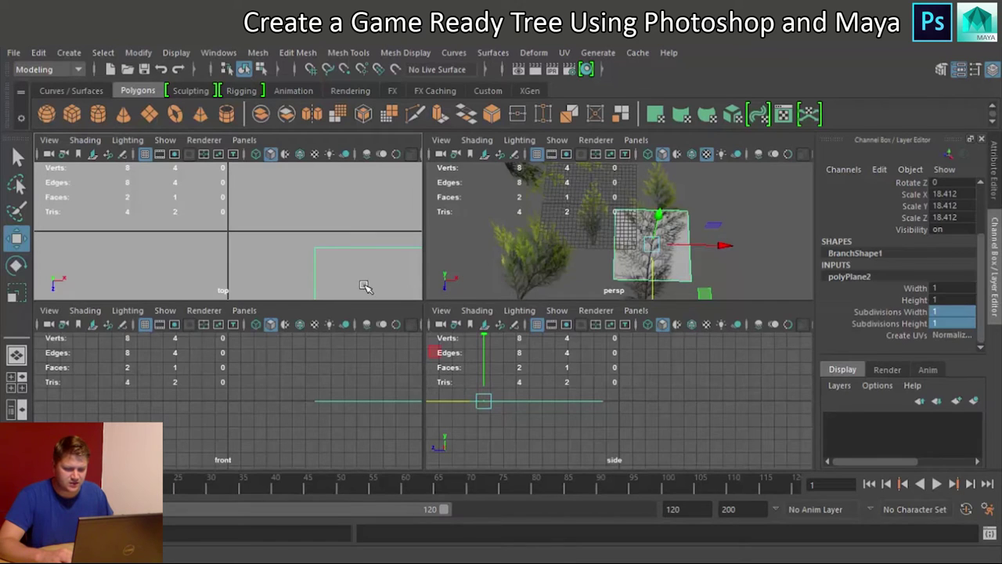
key("space")
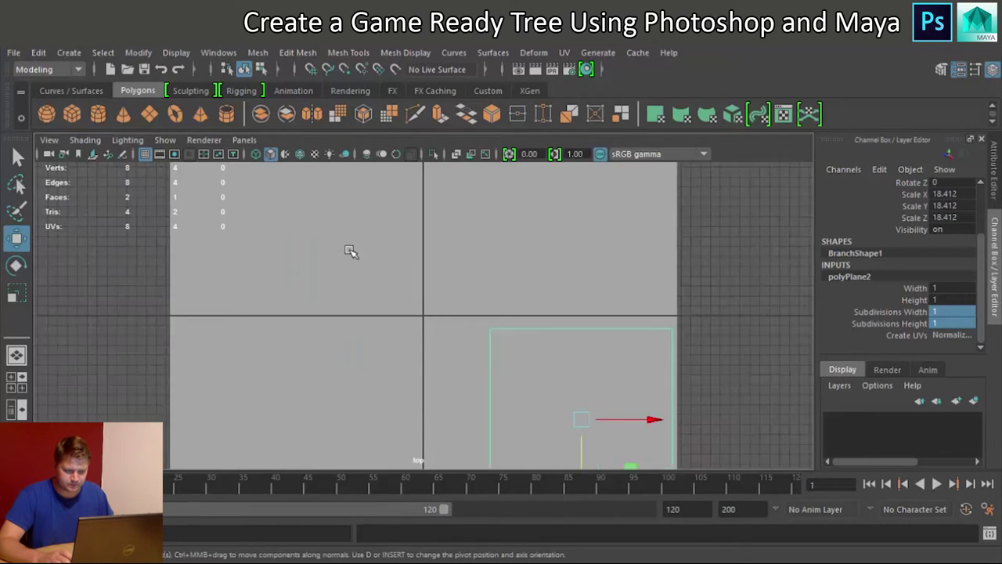
key("6")
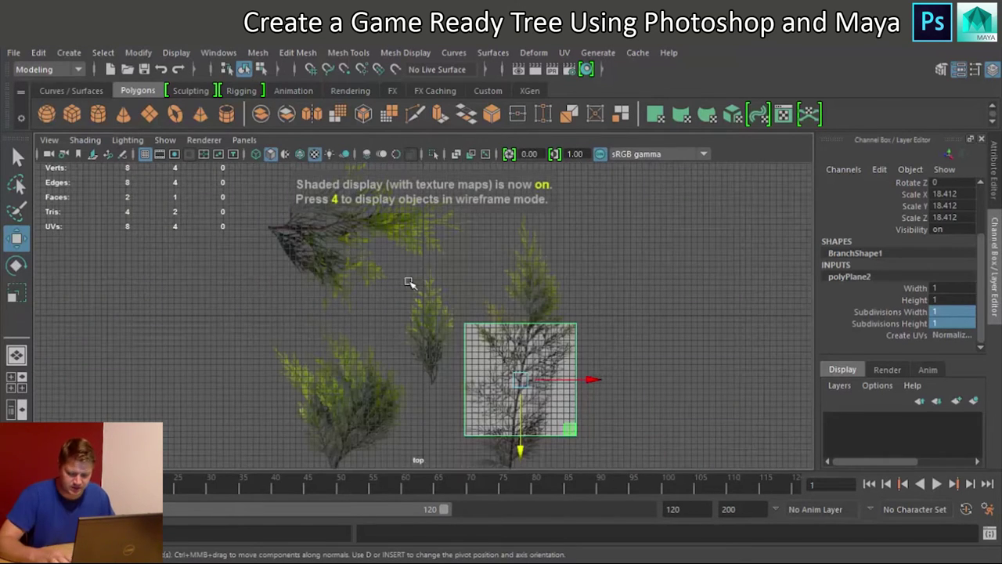
middle_click_drag(421, 285, 317, 246, "alt")
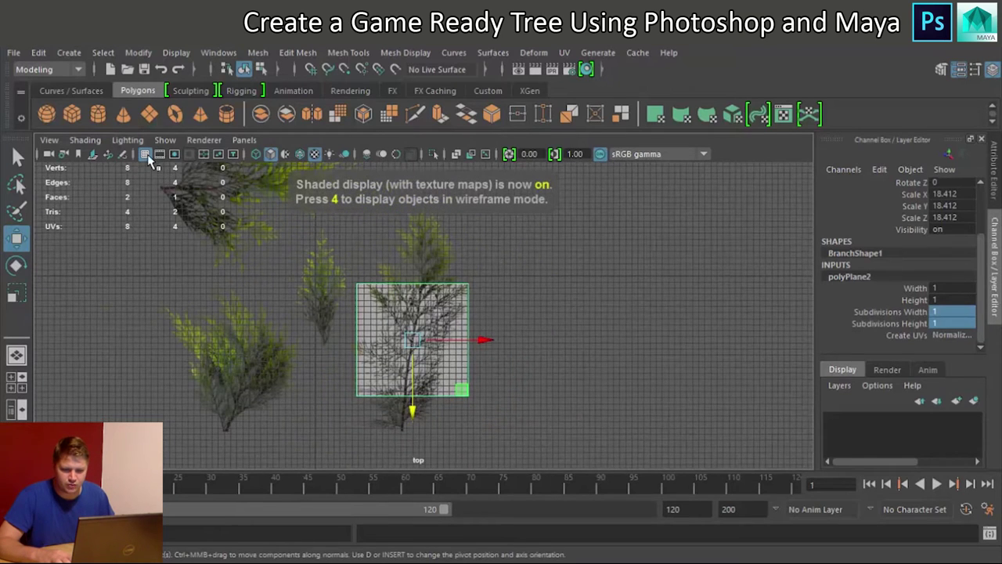
scroll(360, 253, "up", 3)
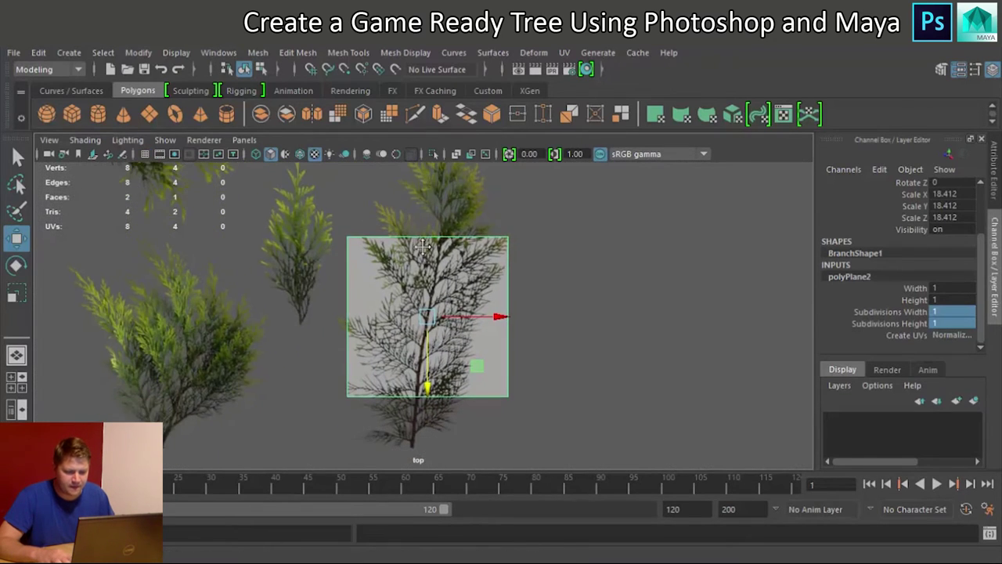
scroll(423, 245, "down", 1)
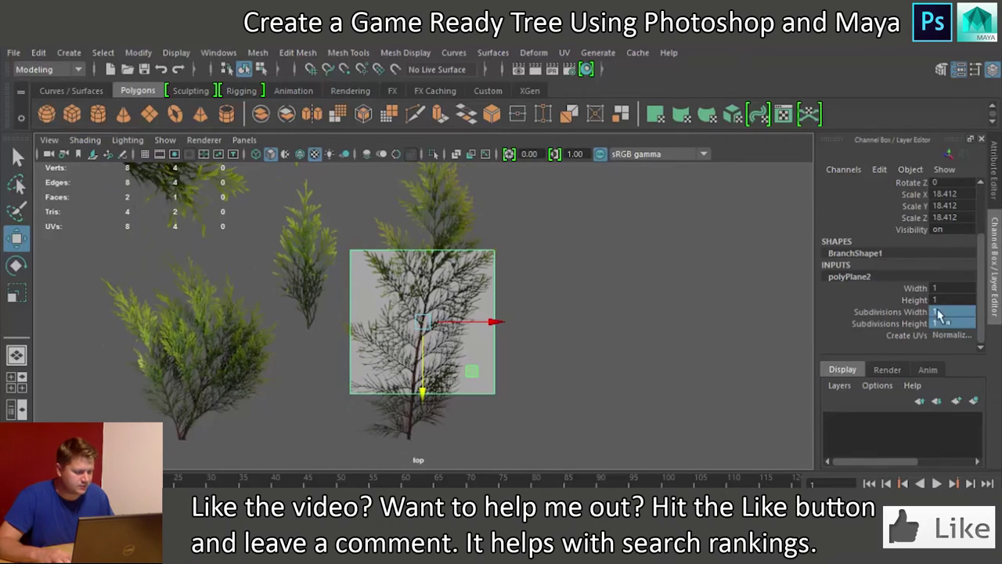
left_click(704, 331)
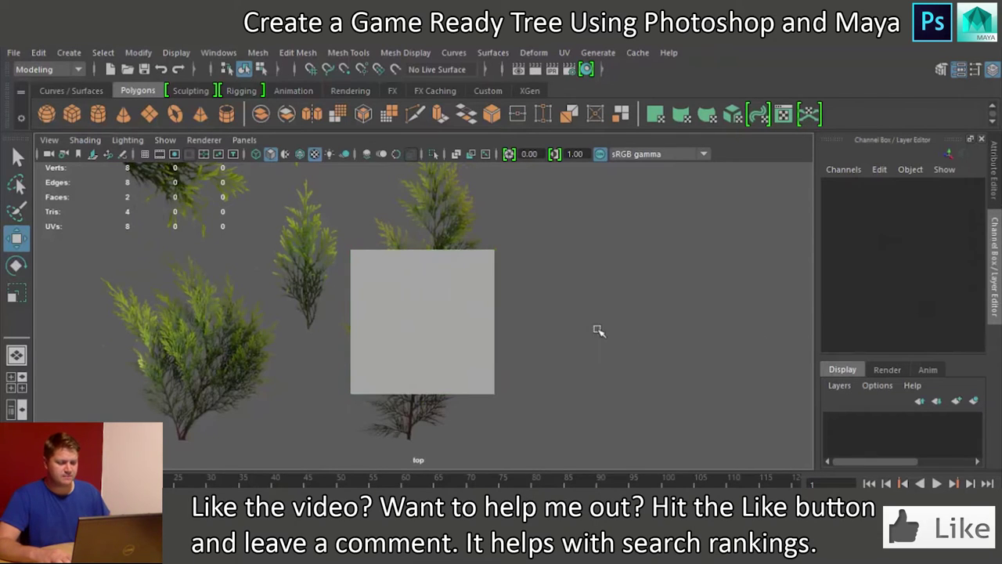
left_click(445, 329)
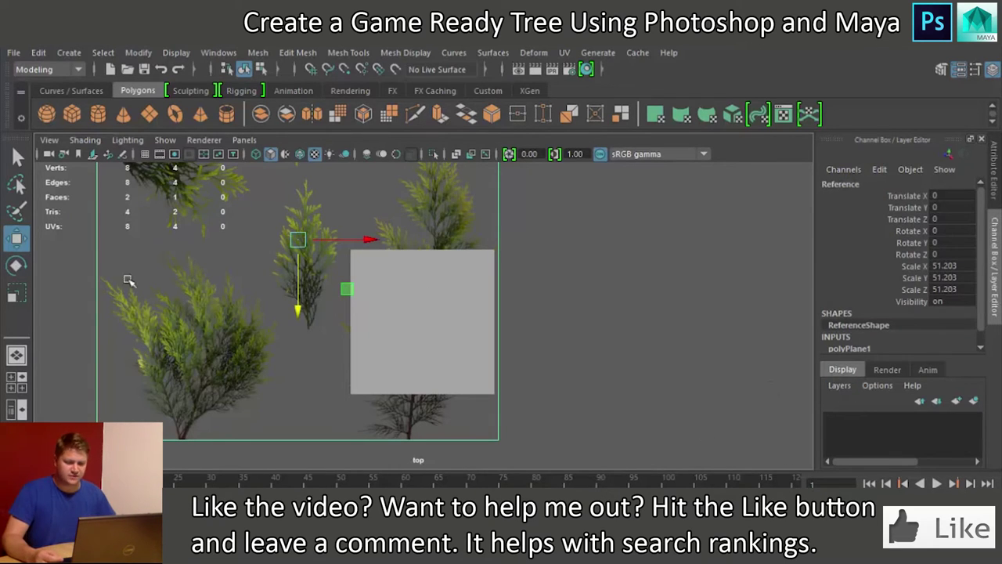
Create a display layer from the Reference plane and name it L_Reference
left_click(840, 392)
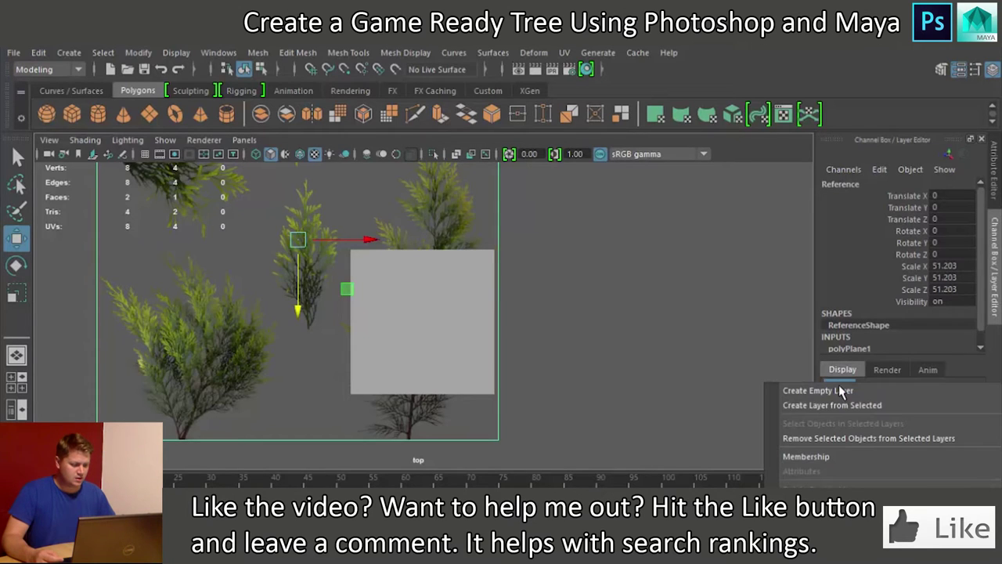
left_click(849, 416)
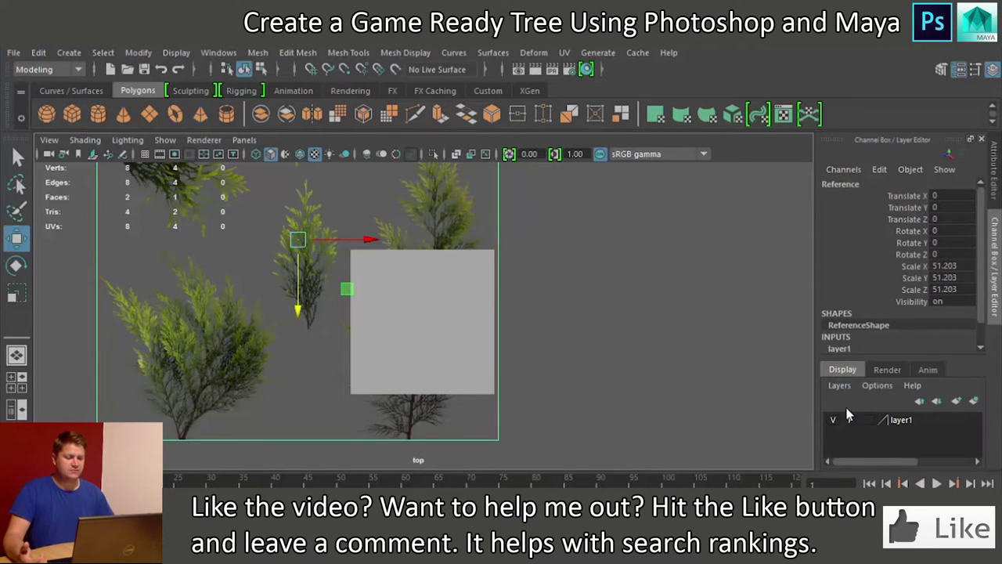
double_click(904, 421)
key("BackSpace")
key("BackSpace")
key("BackSpace")
key("BackSpace")
key("BackSpace")
key("BackSpace")
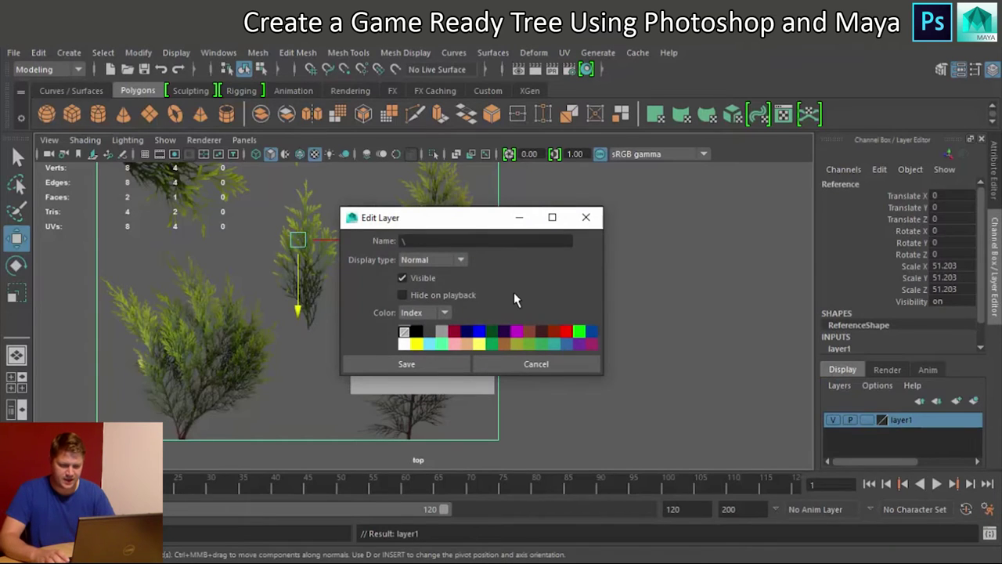
key("BackSpace")
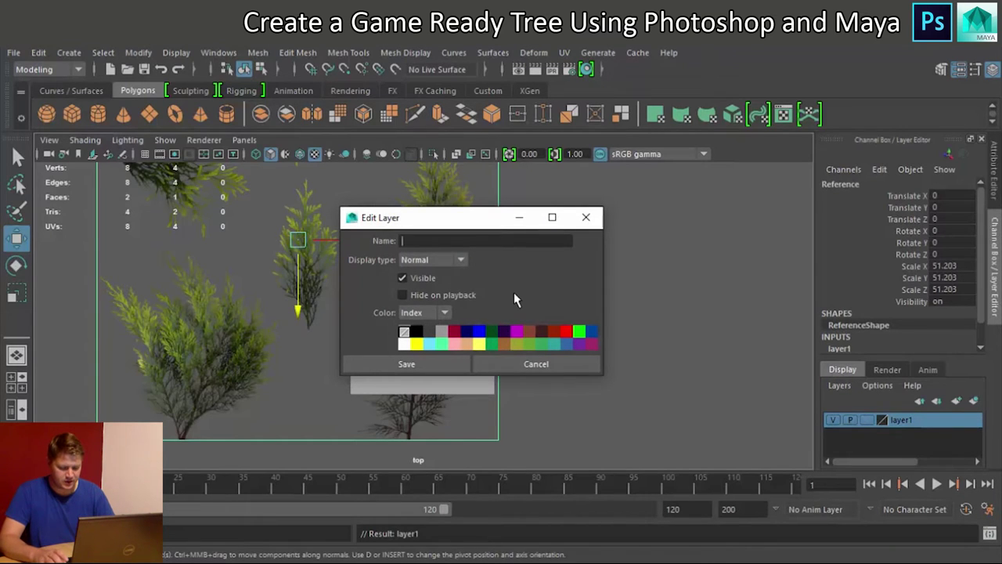
type("L_")
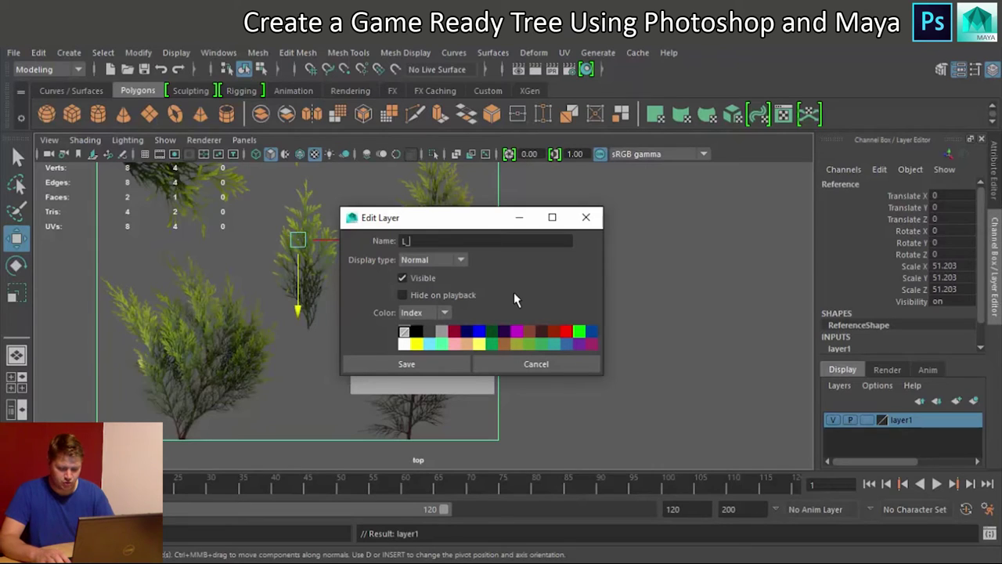
type("Reference")
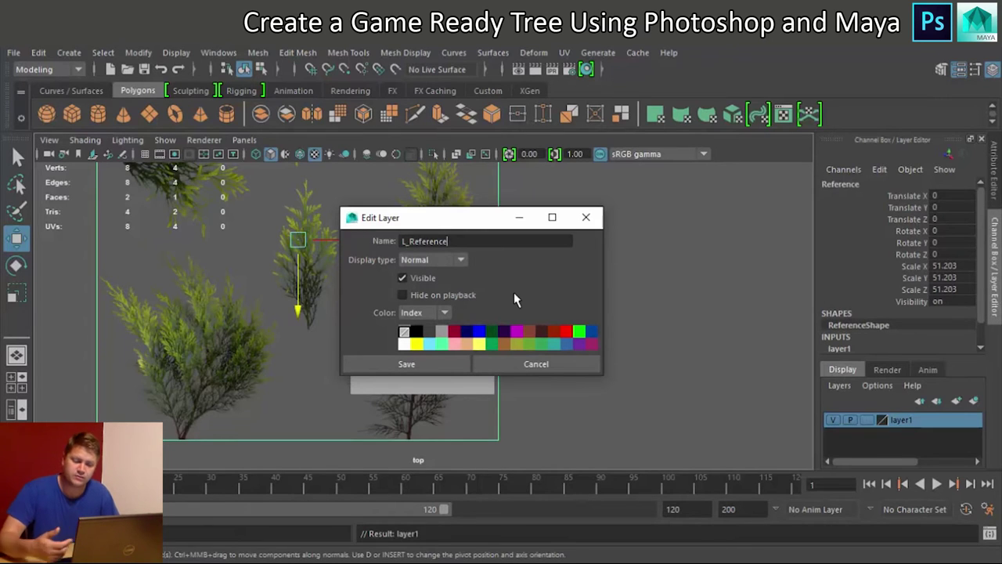
left_click(413, 365)
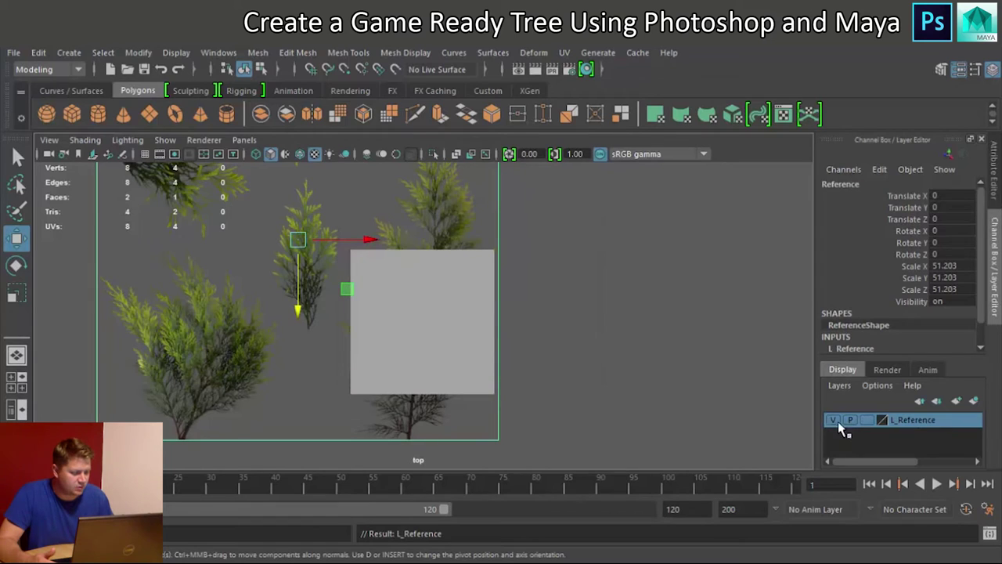
Set the L_Reference layer's display to R (reference mode), keeping it visible
left_click(834, 420)
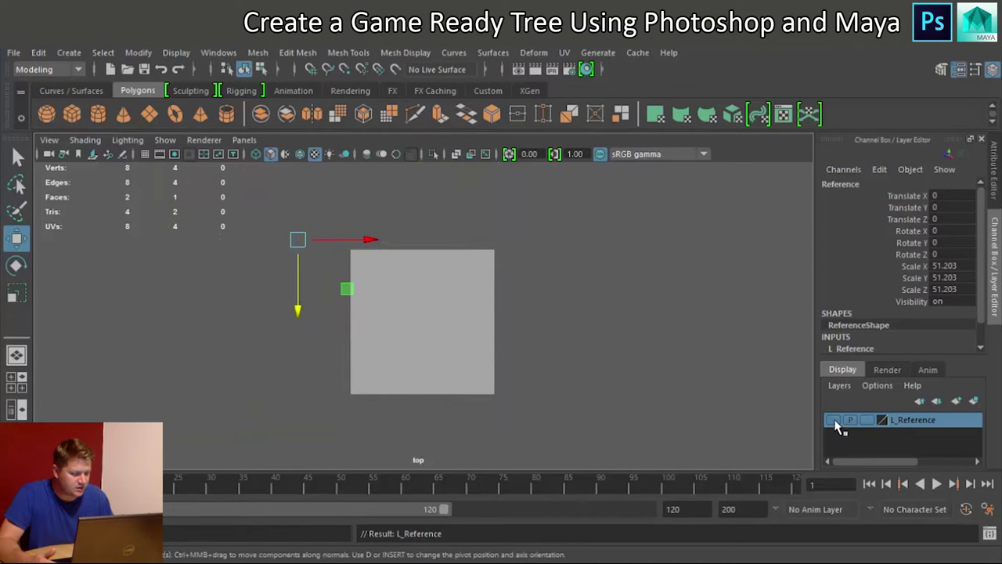
left_click(834, 420)
left_click(835, 423)
left_click(836, 425)
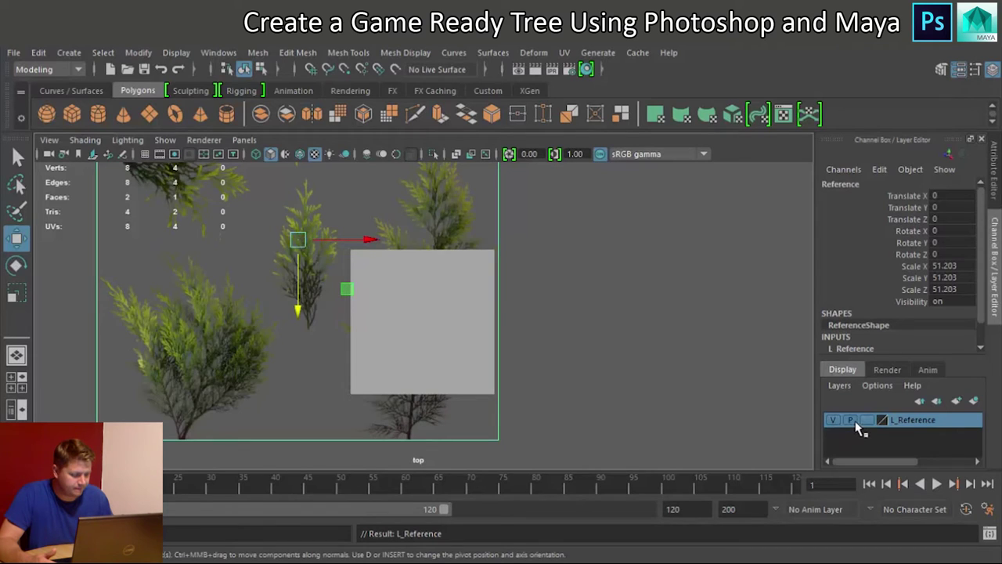
left_click(853, 421)
left_click(867, 421)
left_click(866, 421)
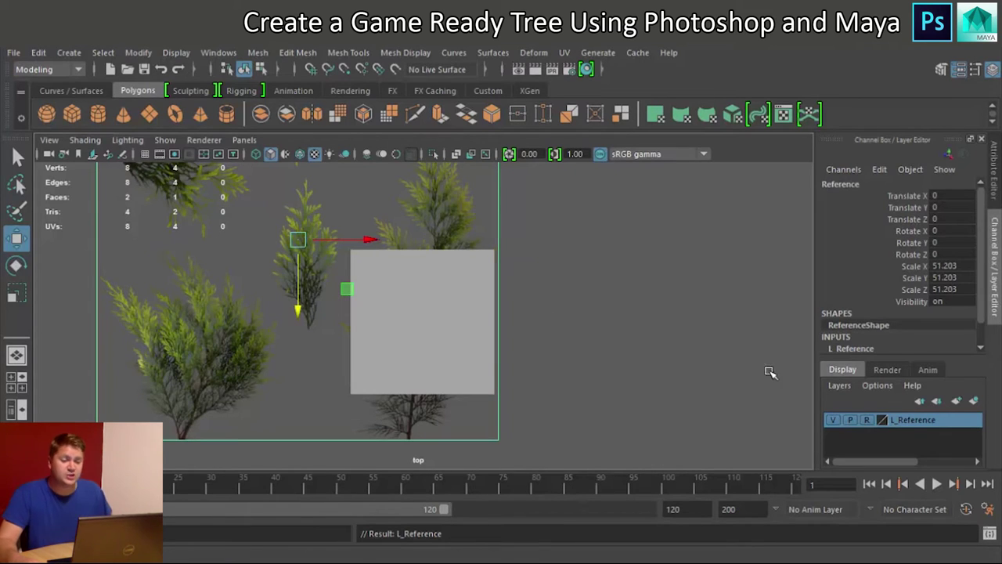
Clear the selection and select the Branch1 plane
left_click(373, 290)
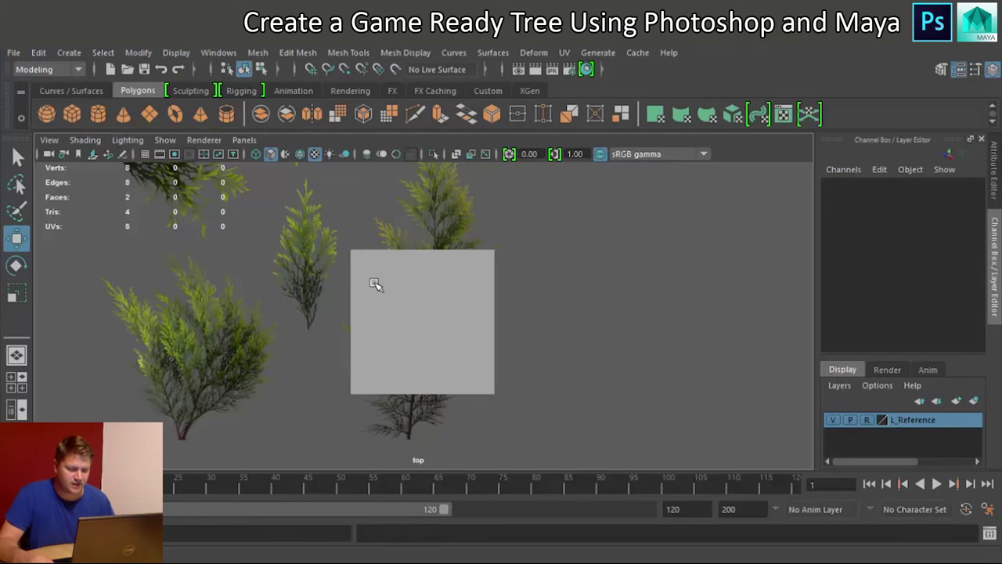
left_click(448, 305)
scroll(499, 318, "down", 4)
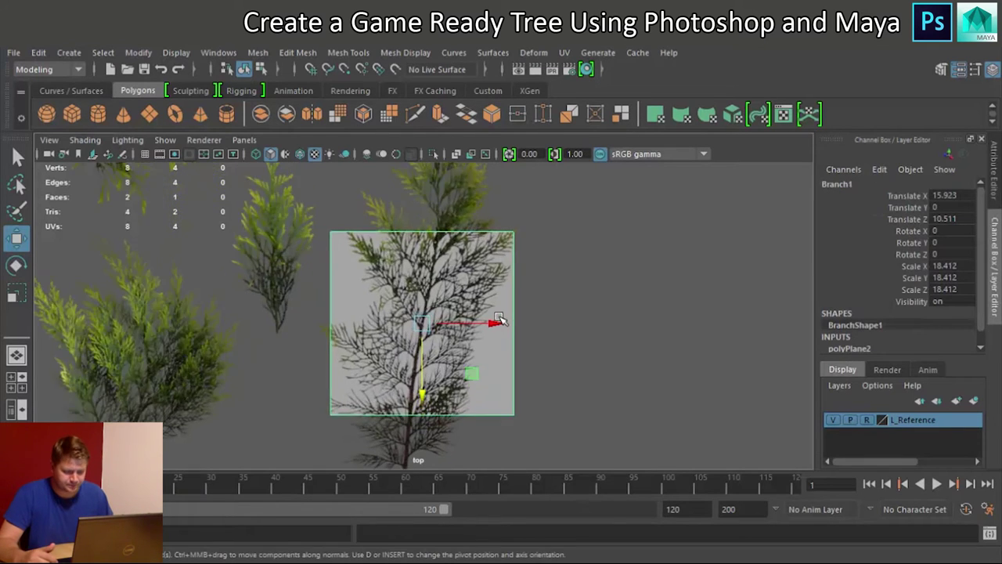
In vertex mode, move Branch1's top vertices past the branch tip and bottom vertices down to its base
right_click(398, 289)
left_click(368, 219)
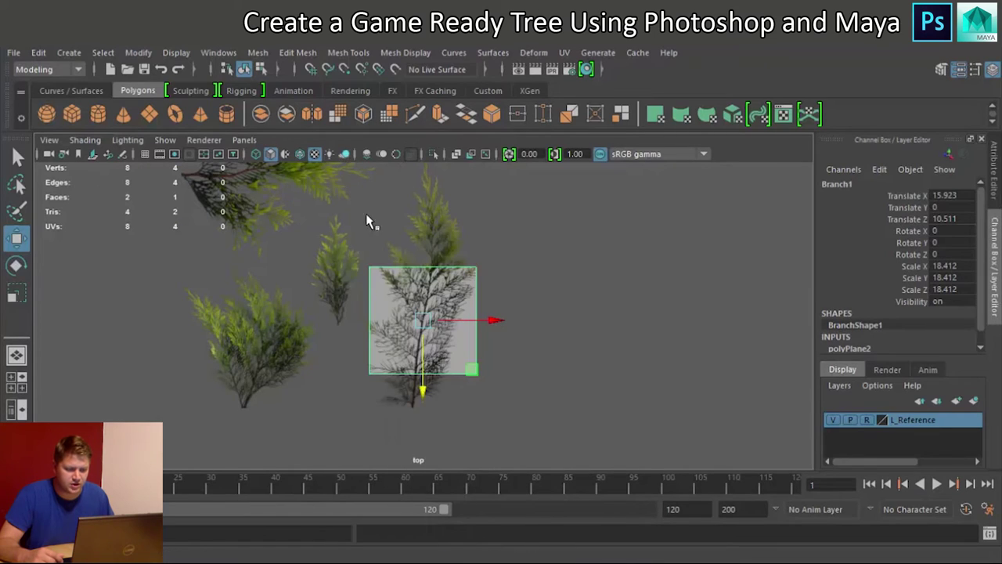
left_click(344, 223)
left_click_drag(345, 224, 510, 277)
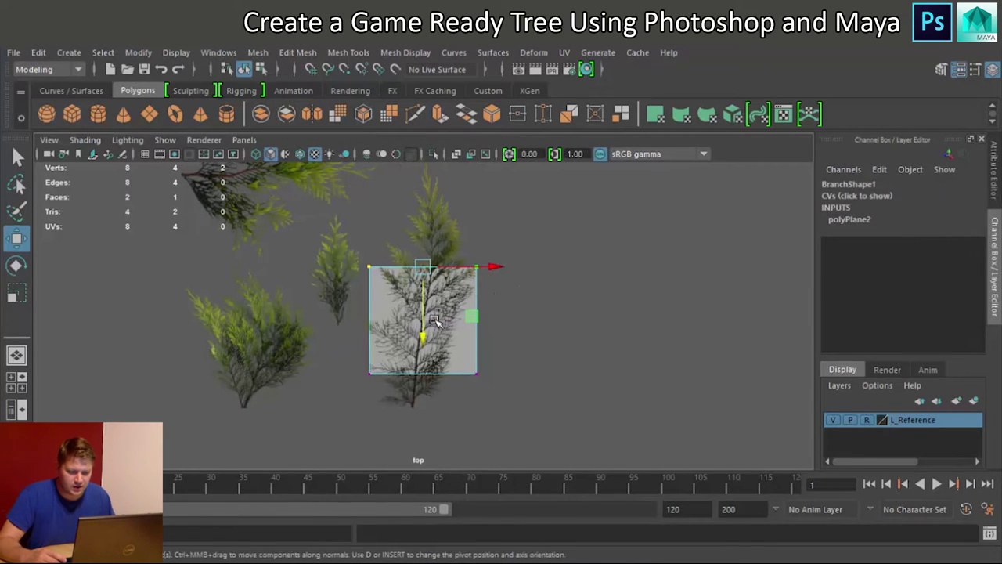
left_click_drag(424, 339, 424, 239)
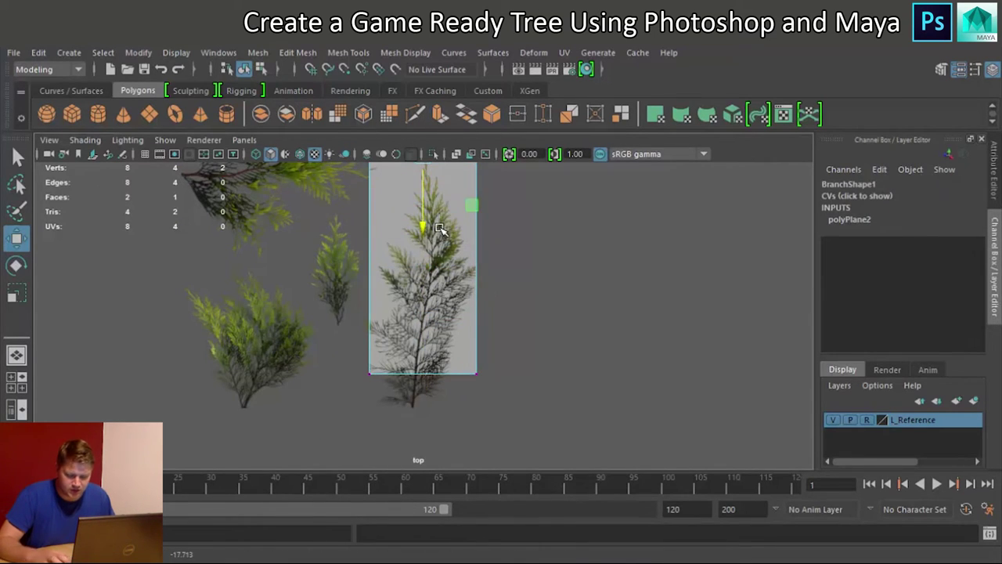
middle_click_drag(423, 240, 433, 264, "alt")
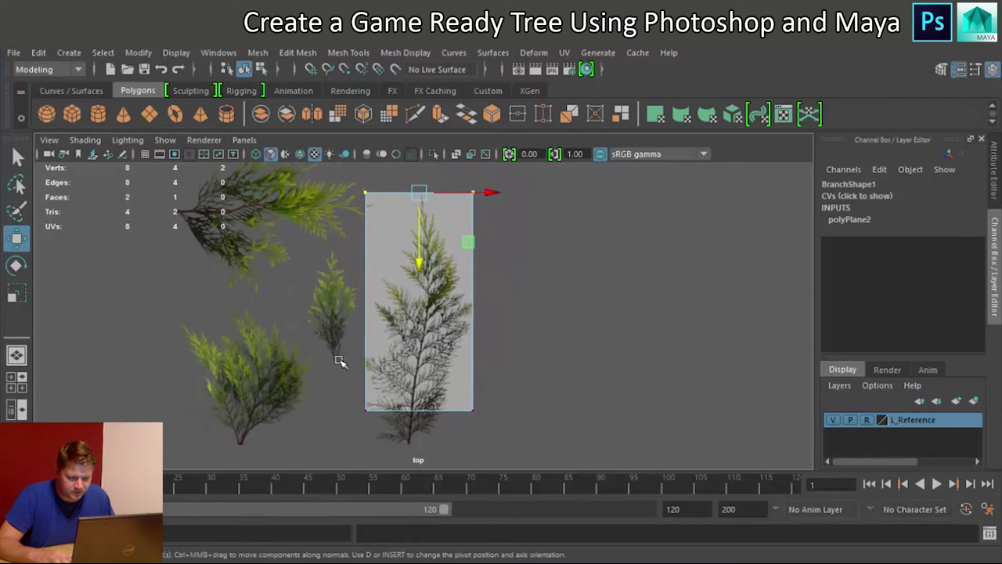
left_click_drag(338, 360, 508, 425)
left_click_drag(414, 408, 410, 448)
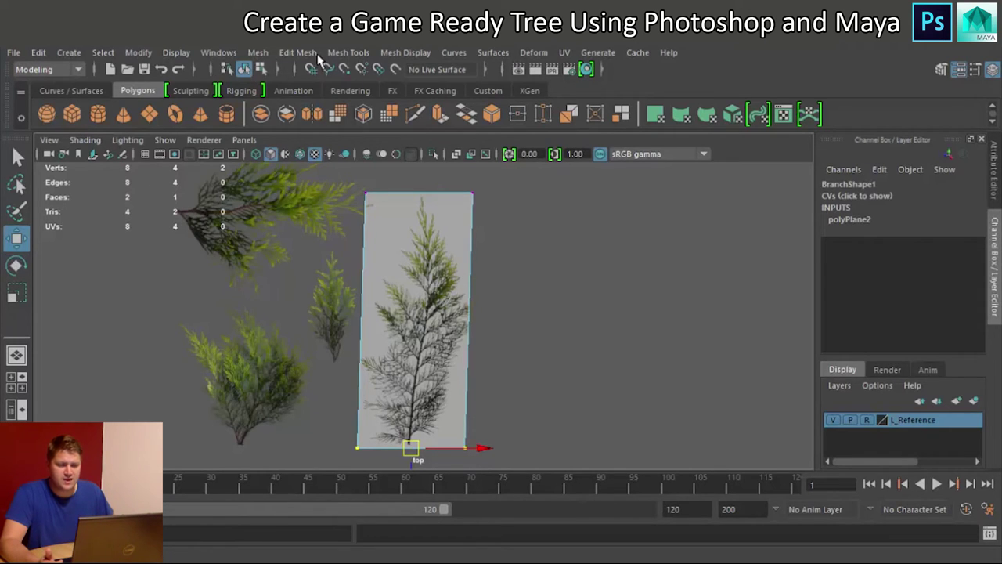
With Multi-Cut, insert a vertical edge loop down Branch1's middle and a horizontal one across it
left_click(349, 53)
left_click(349, 55)
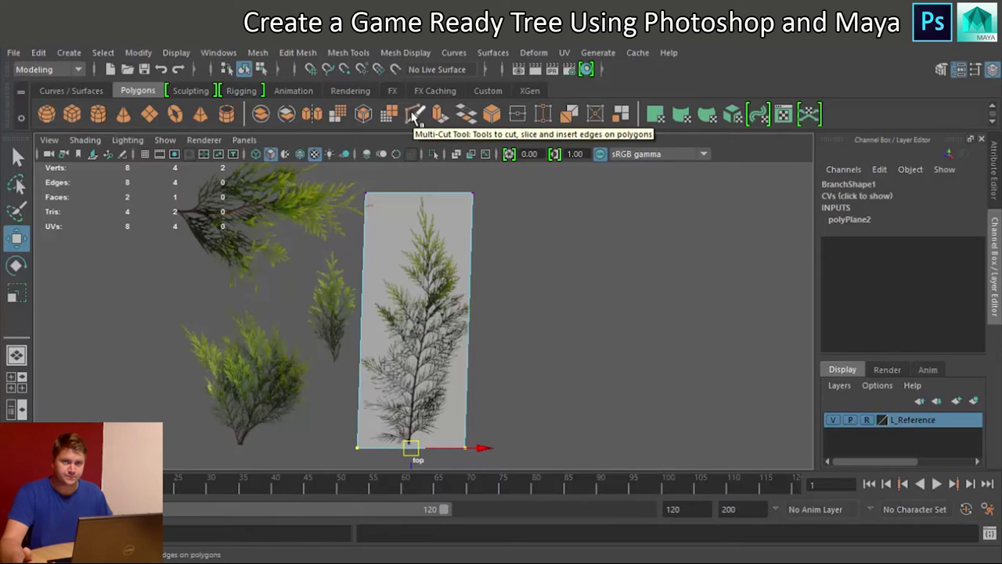
left_click(415, 115)
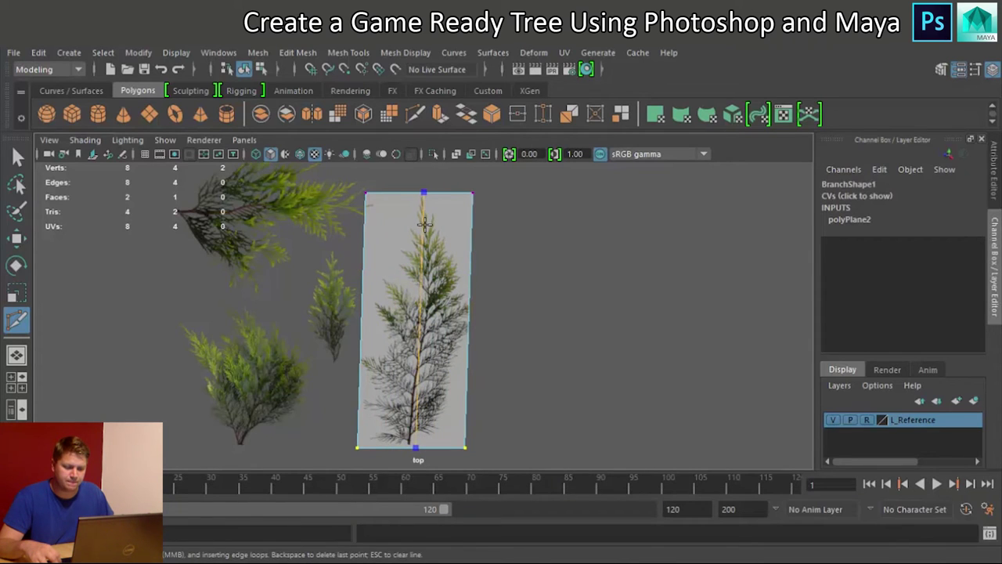
left_click(424, 224, "ctrl")
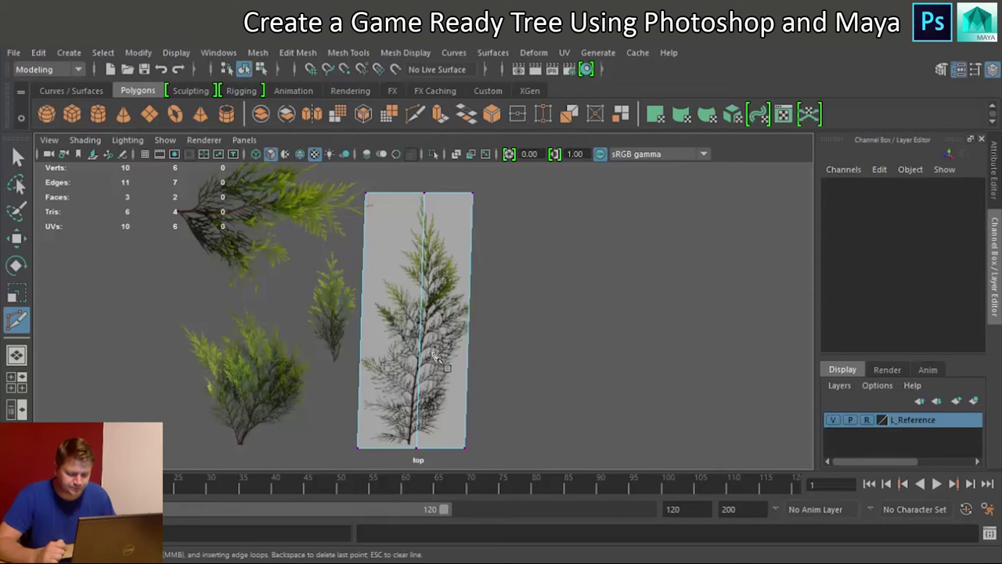
left_click(365, 192)
key("Escape")
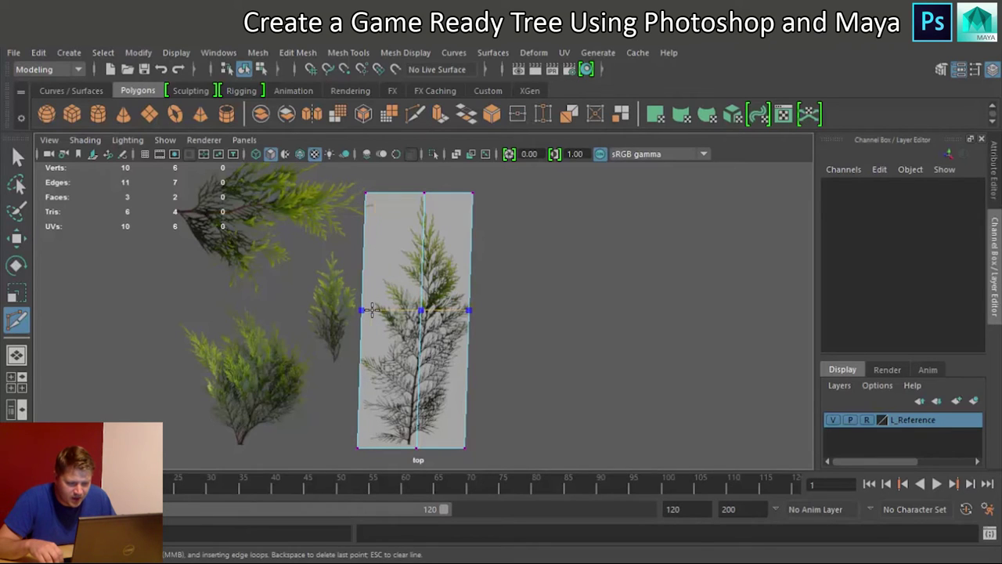
left_click(372, 310, "ctrl")
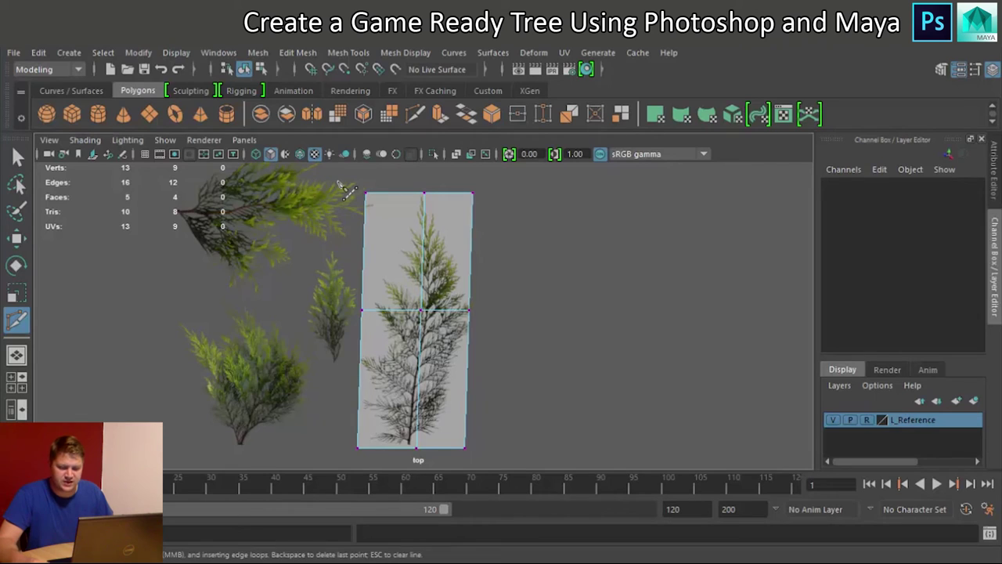
Switch to Move and select Branch1's top-left and bottom-middle vertices
key("w")
left_click_drag(346, 181, 375, 214)
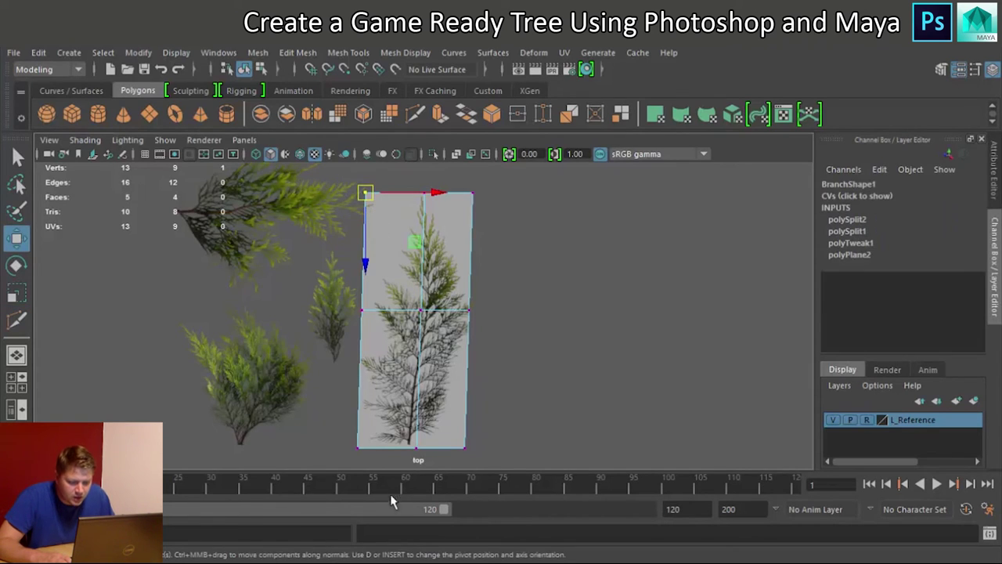
left_click(425, 458)
scroll(427, 461, "up", 4)
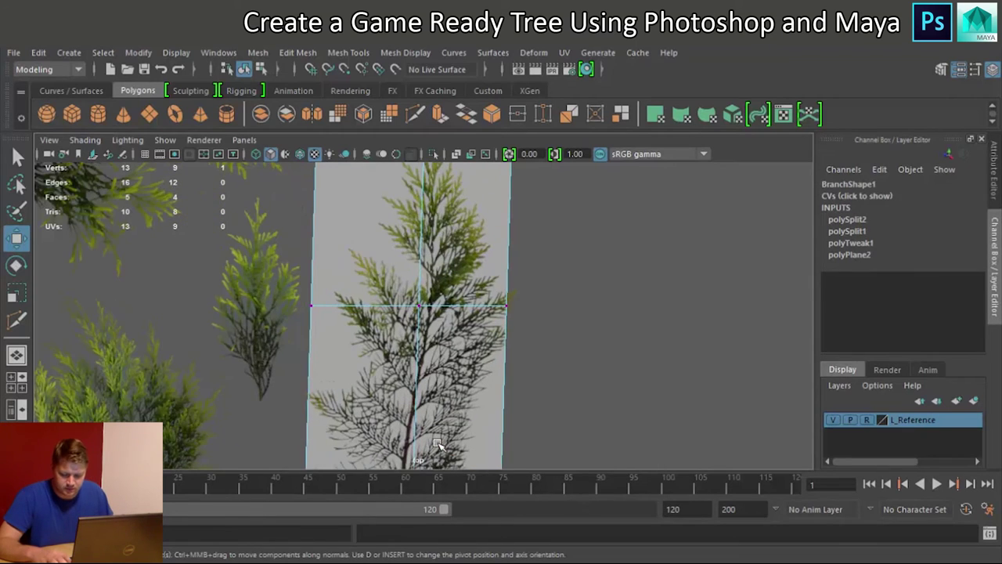
Fit Branch1's bottom-middle, bottom corner and left-edge vertices snugly around the branch base
middle_click_drag(431, 448, 478, 341, "alt")
left_click_drag(458, 350, 444, 349)
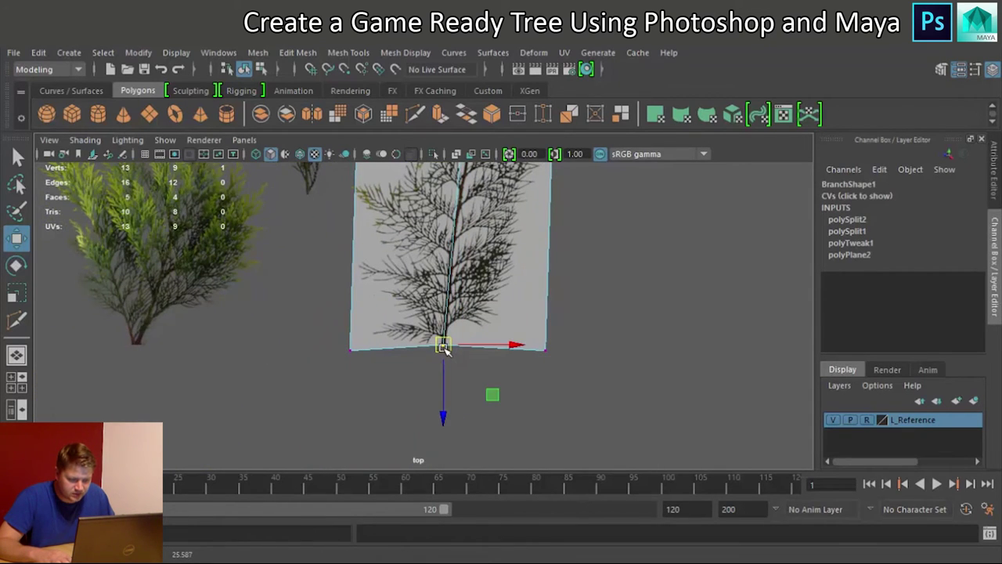
left_click_drag(320, 331, 362, 338)
left_click_drag(505, 330, 523, 313)
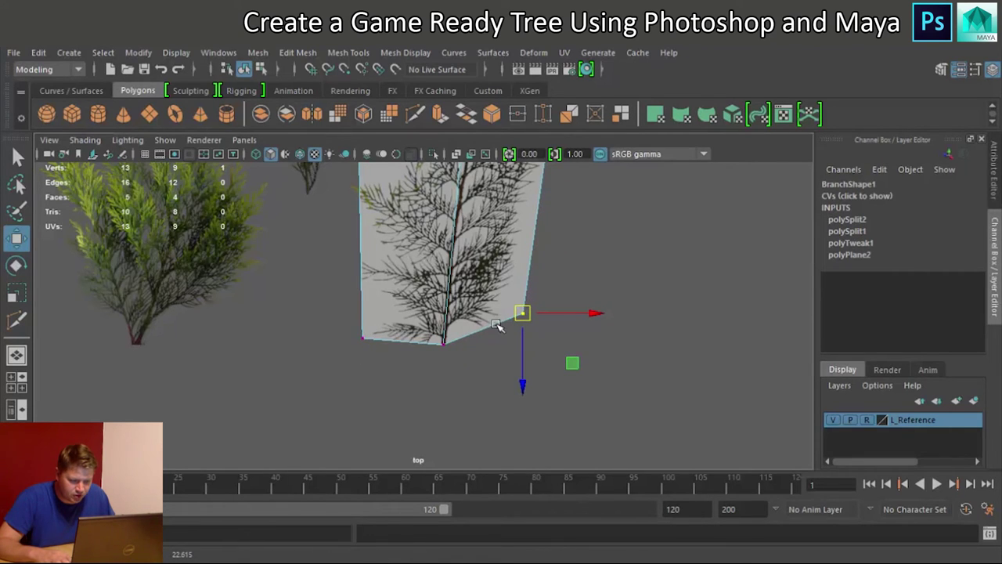
middle_click_drag(434, 247, 480, 382, "alt")
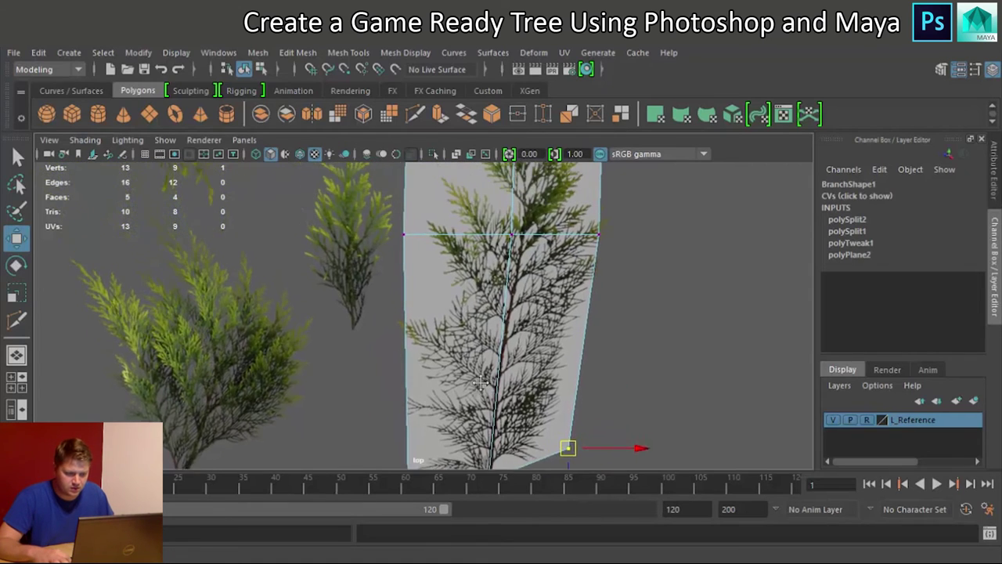
scroll(481, 382, "down", 1)
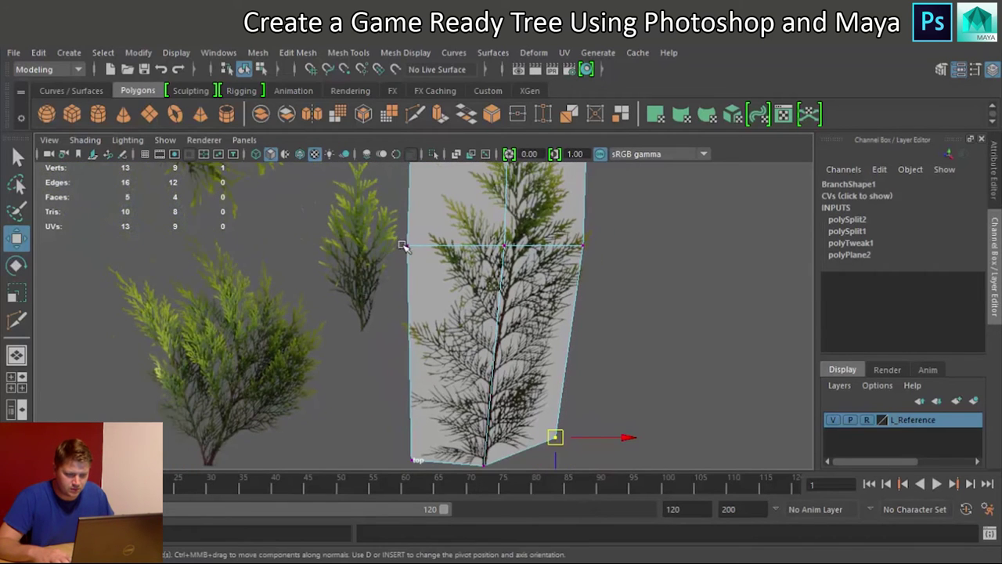
left_click(403, 245)
left_click_drag(403, 245, 395, 318)
Pull the top-left corner in toward the branch and move the right corner vertex up-right
middle_click_drag(493, 288, 432, 406, "alt")
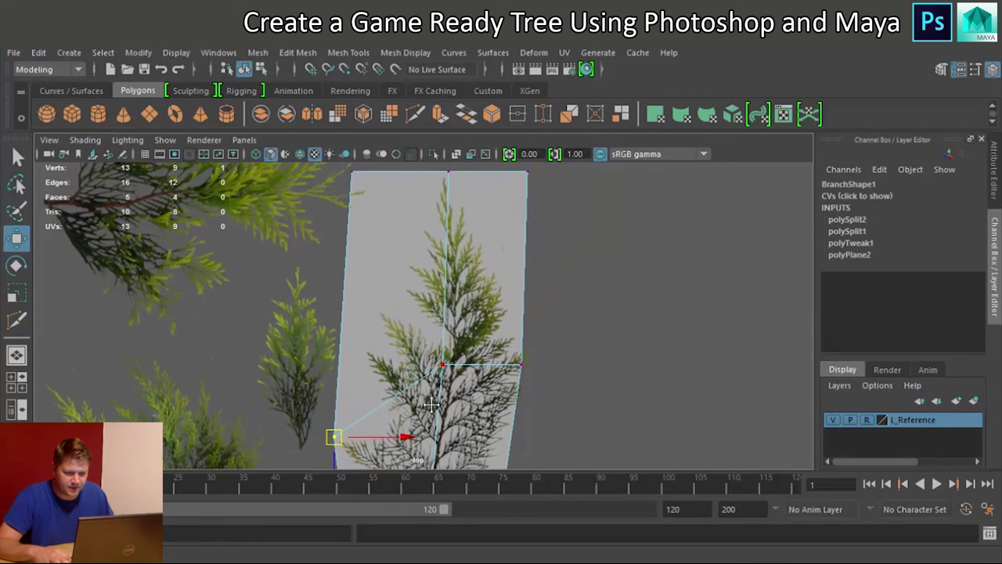
left_click(356, 177)
left_click_drag(356, 178, 423, 202)
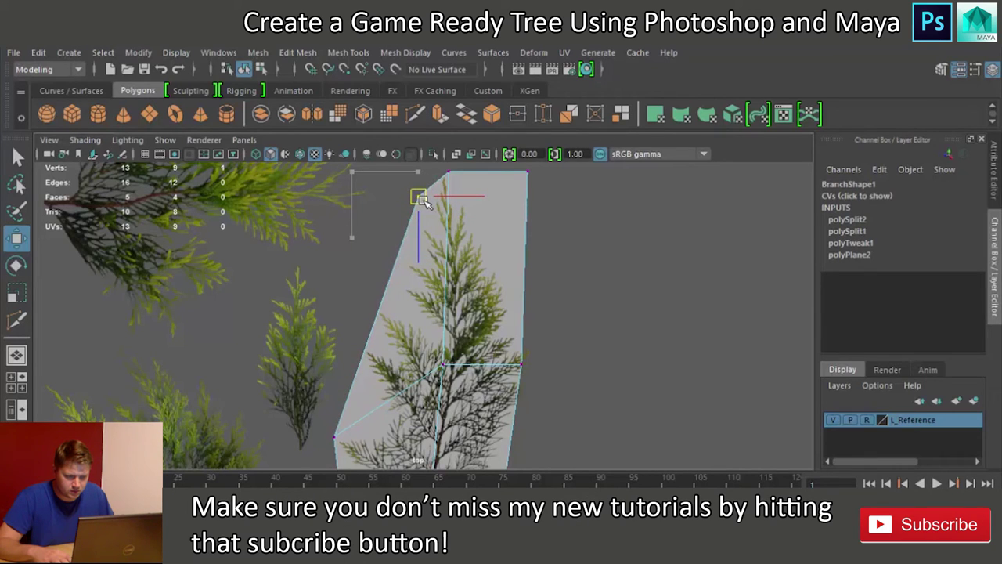
left_click_drag(533, 264, 357, 379, "alt")
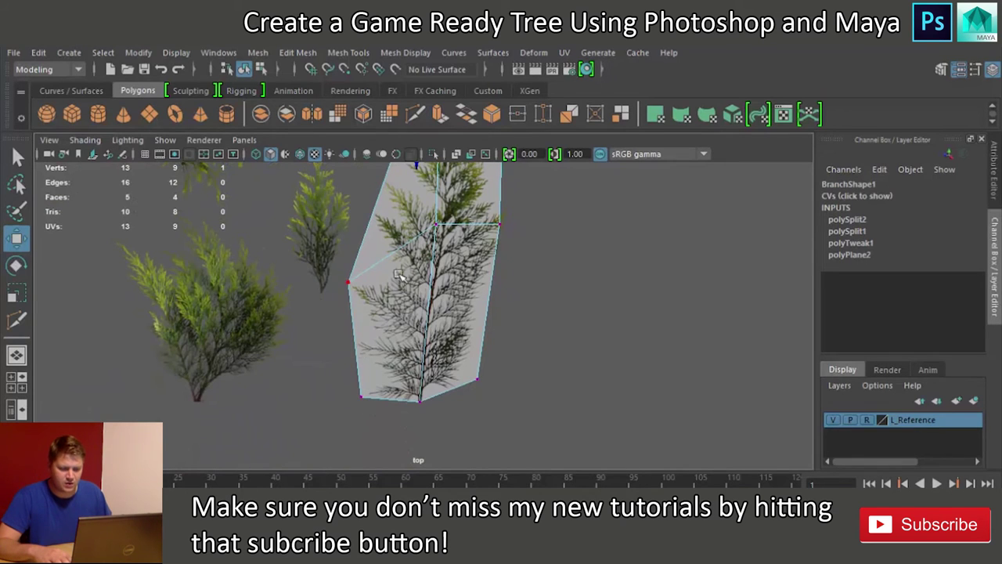
left_click_drag(400, 274, 372, 182, "alt")
left_click_drag(405, 302, 409, 248, "alt")
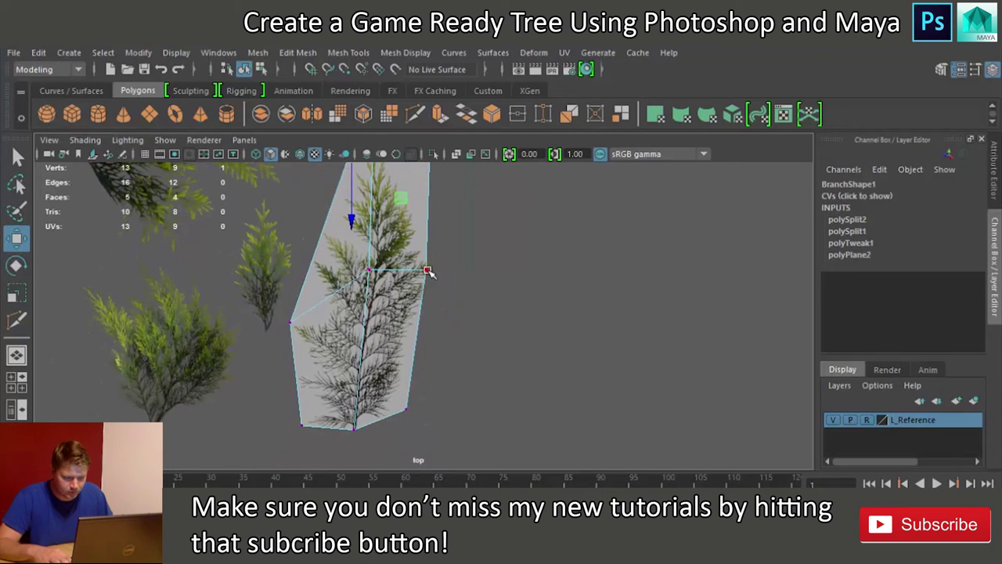
left_click(429, 271)
scroll(426, 268, "up", 5)
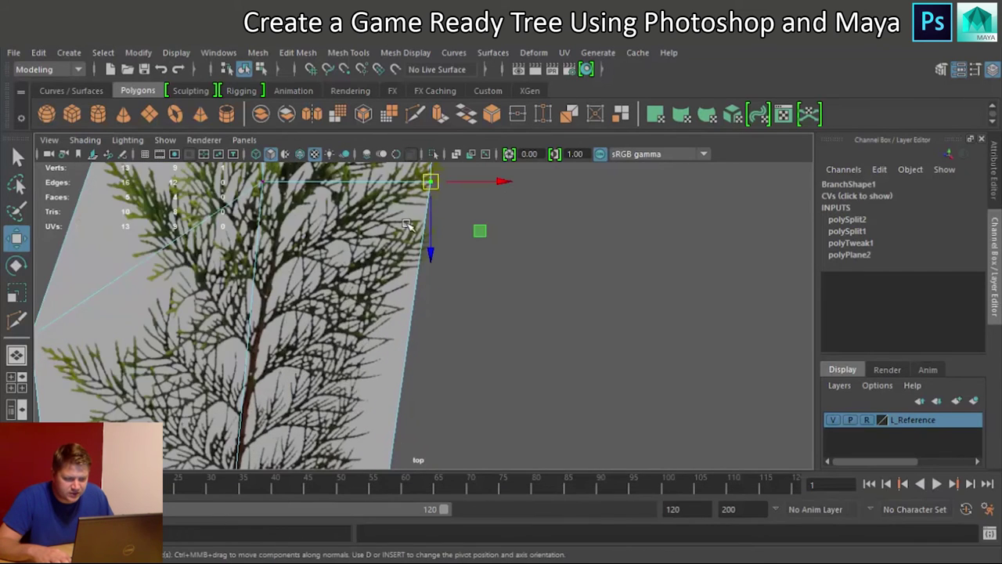
middle_click_drag(407, 226, 404, 310, "alt")
left_click_drag(424, 272, 448, 237)
Pull the card's top-right corner inward so it tapers to a point above the branch
scroll(462, 282, "down", 4)
middle_click_drag(468, 298, 481, 208, "alt")
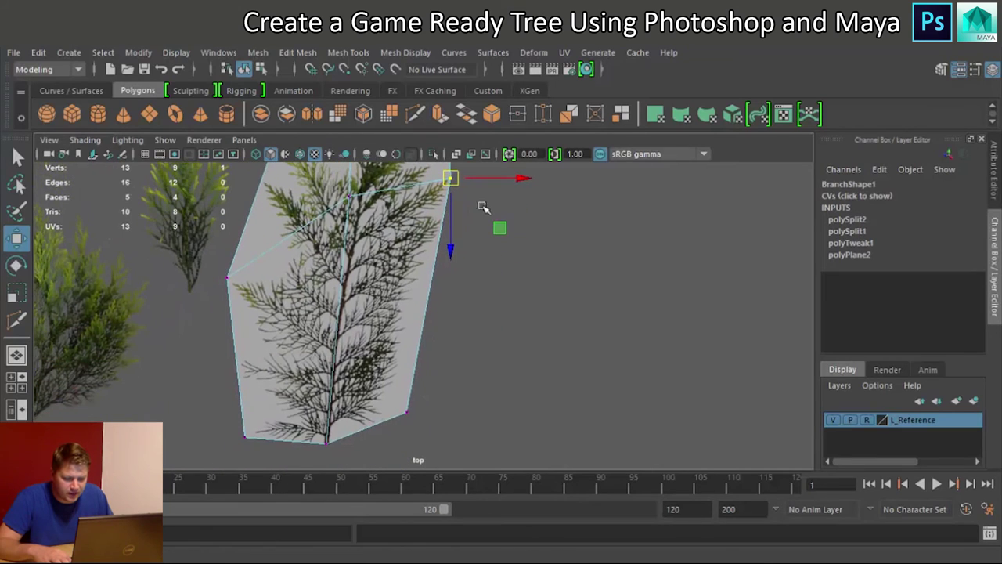
left_click_drag(381, 390, 403, 411)
left_click_drag(475, 270, 461, 380, "alt")
left_click(427, 261)
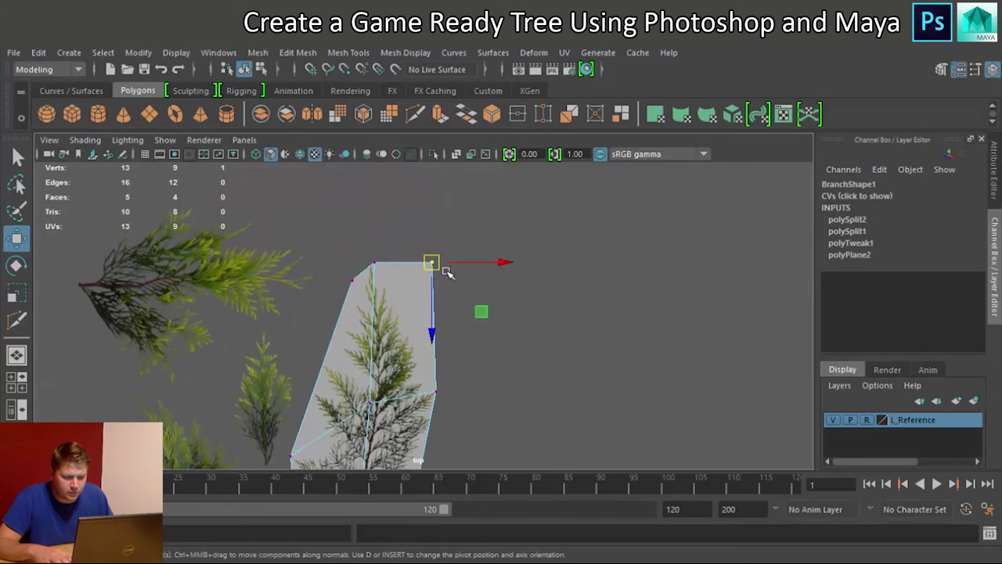
left_click_drag(432, 262, 404, 307)
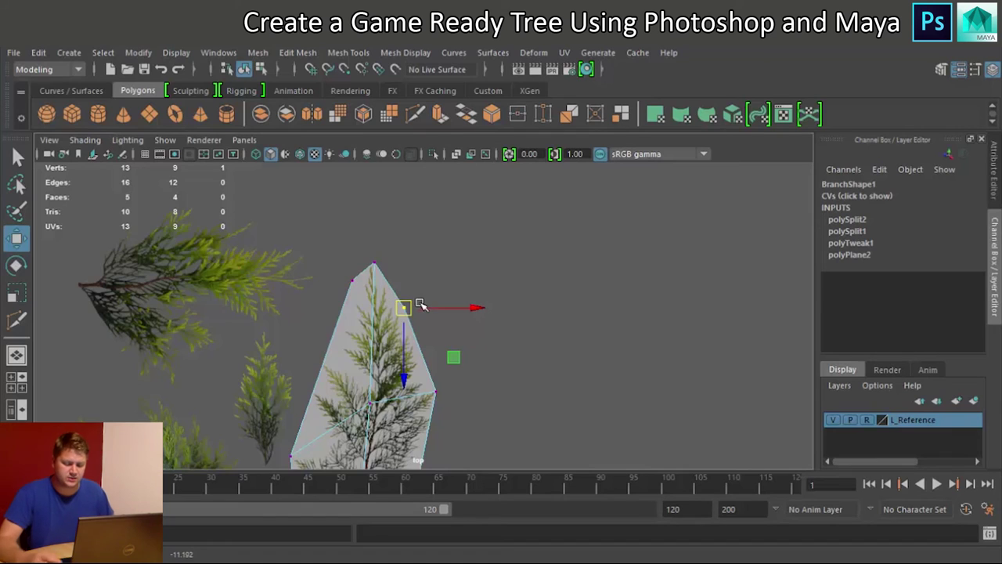
Reframe the view around the tapered branch card and its neighbouring reference branches, then duplicate the card
left_click_drag(421, 305, 469, 266, "alt")
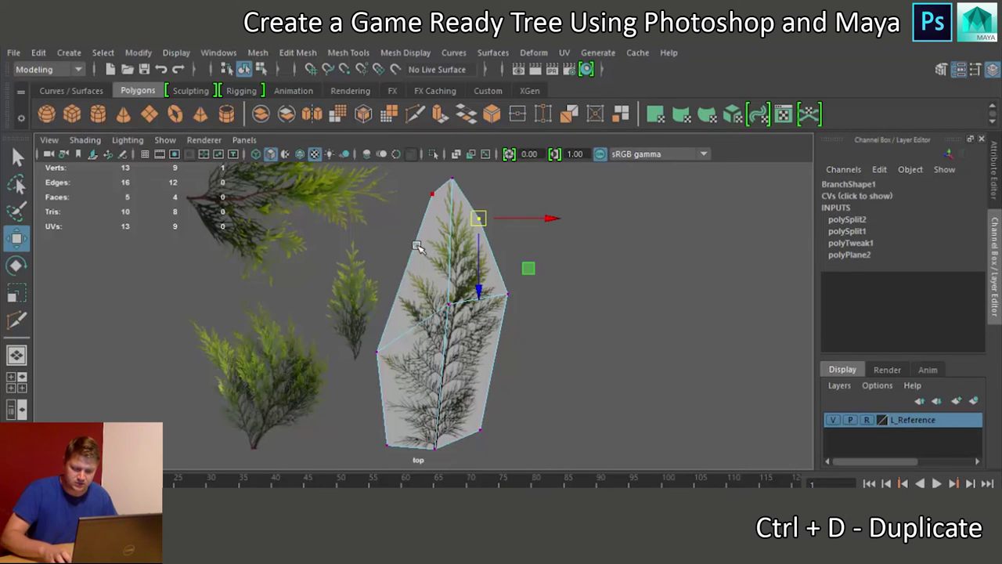
key("ctrl+d")
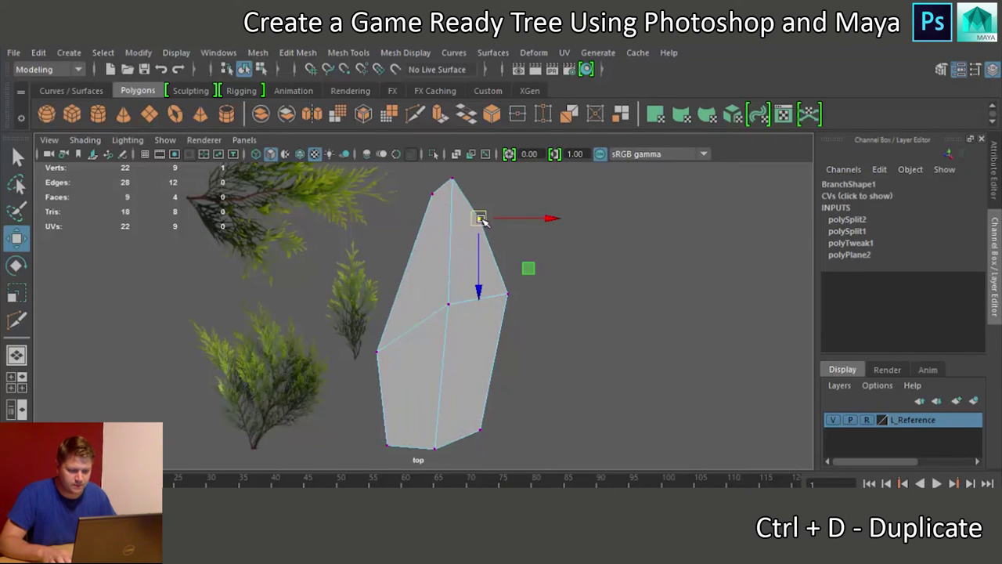
Duplicate the branch card in object mode and move the copy left over another branch
right_click_drag(447, 280, 509, 152)
left_click(443, 264)
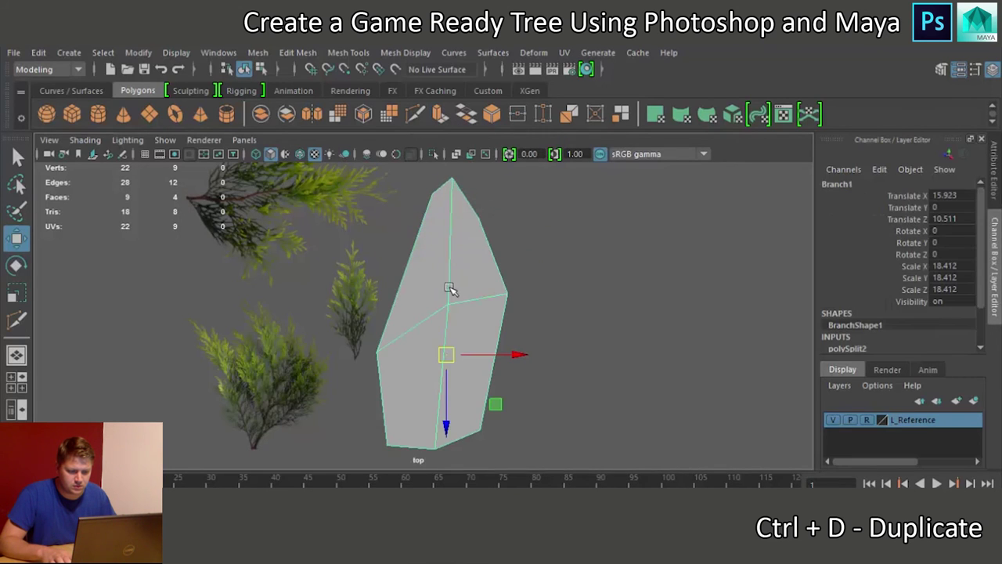
key("ctrl+d")
left_click_drag(447, 352, 354, 364)
scroll(364, 364, "up", 5)
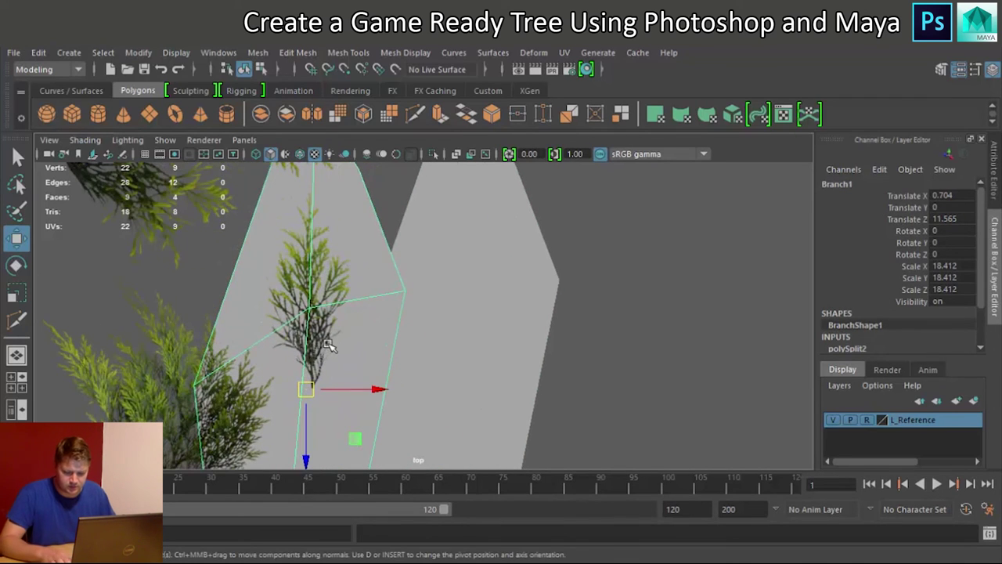
Center the copy's pivot, scale it to 9.7, and place it over the small branch
key("r")
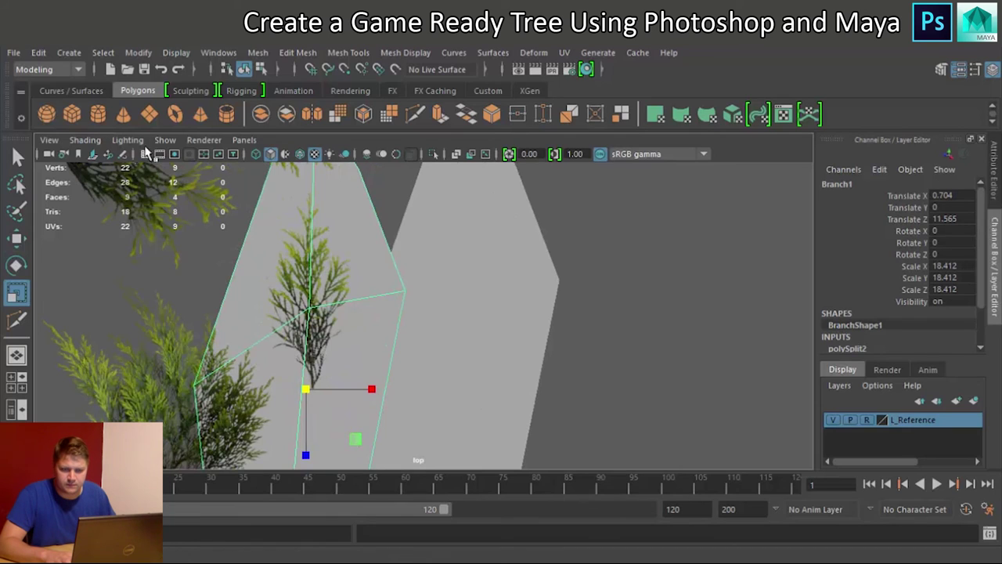
left_click(140, 54)
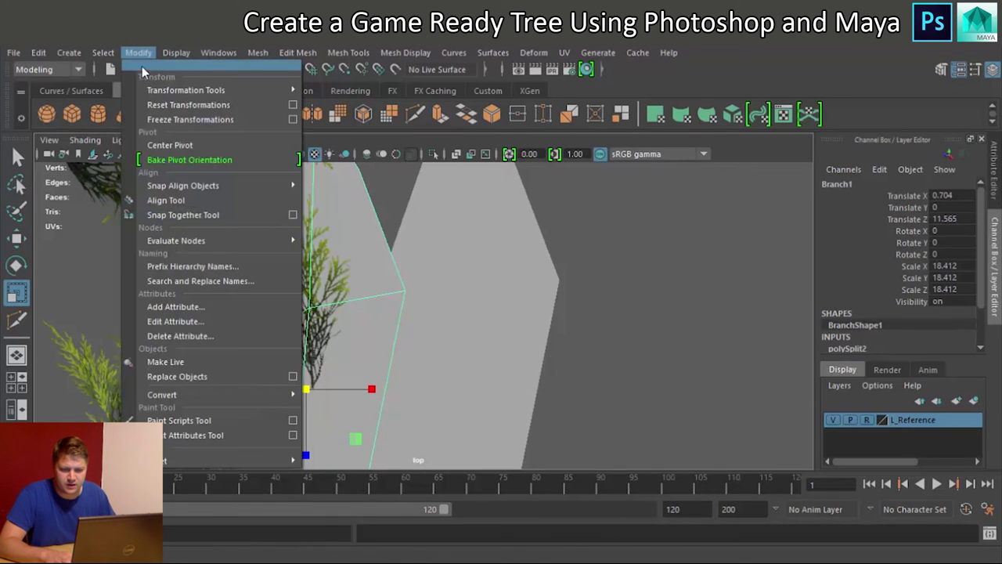
left_click(186, 139)
left_click_drag(299, 324, 181, 377)
key("w")
left_click_drag(299, 323, 306, 284)
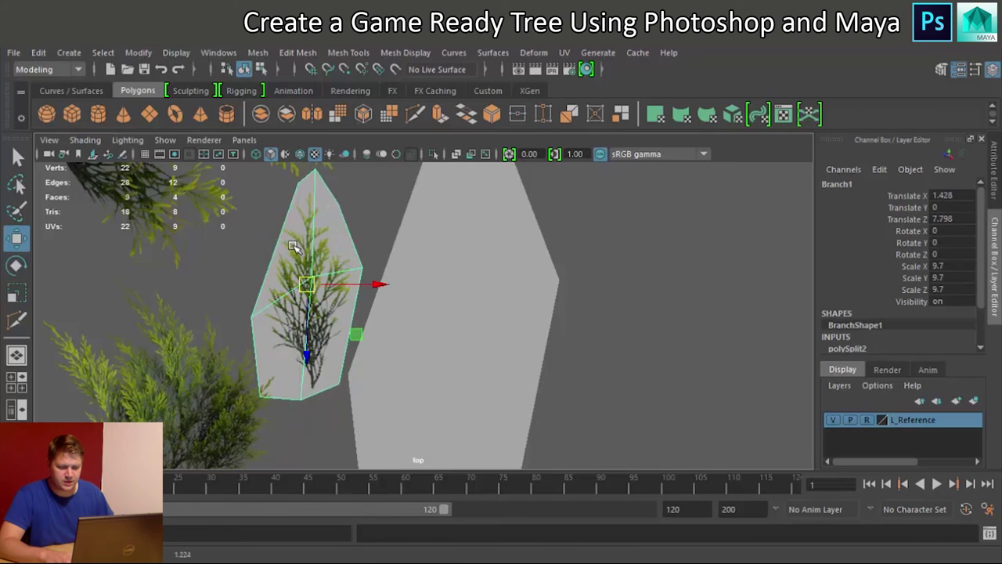
right_click(295, 246)
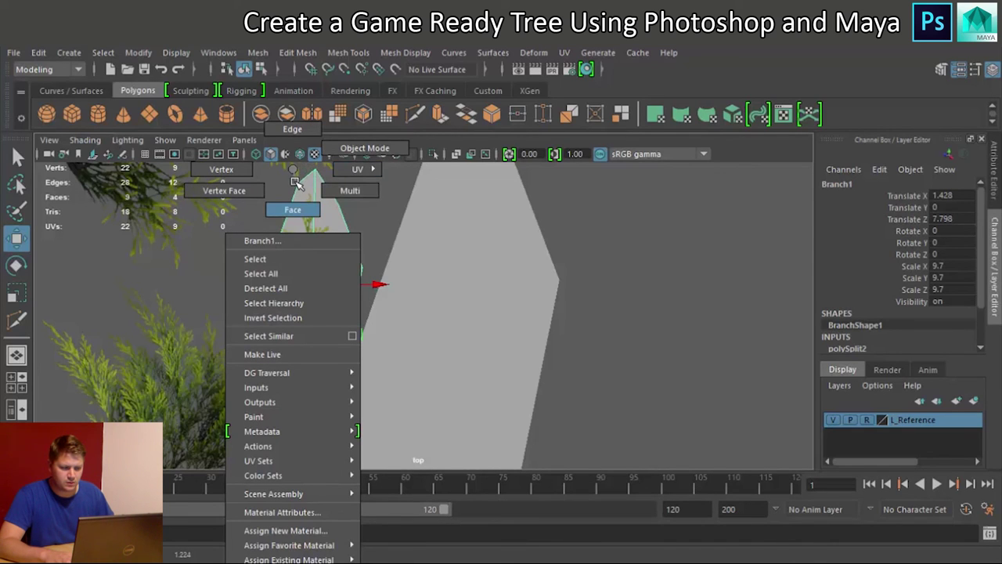
Select the smaller card Branch1 and switch it to vertex editing
left_click(295, 182)
left_click(483, 278)
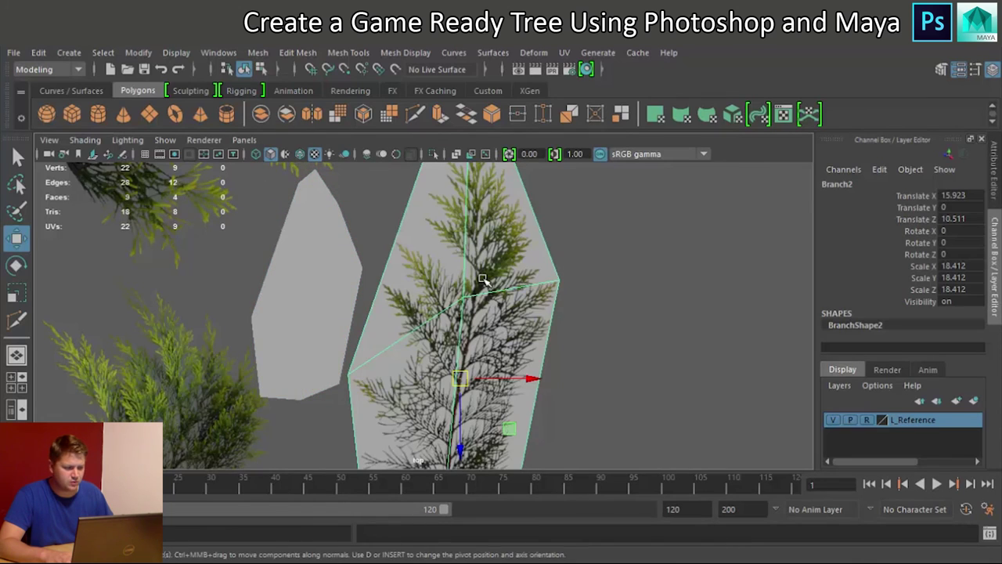
left_click(347, 282)
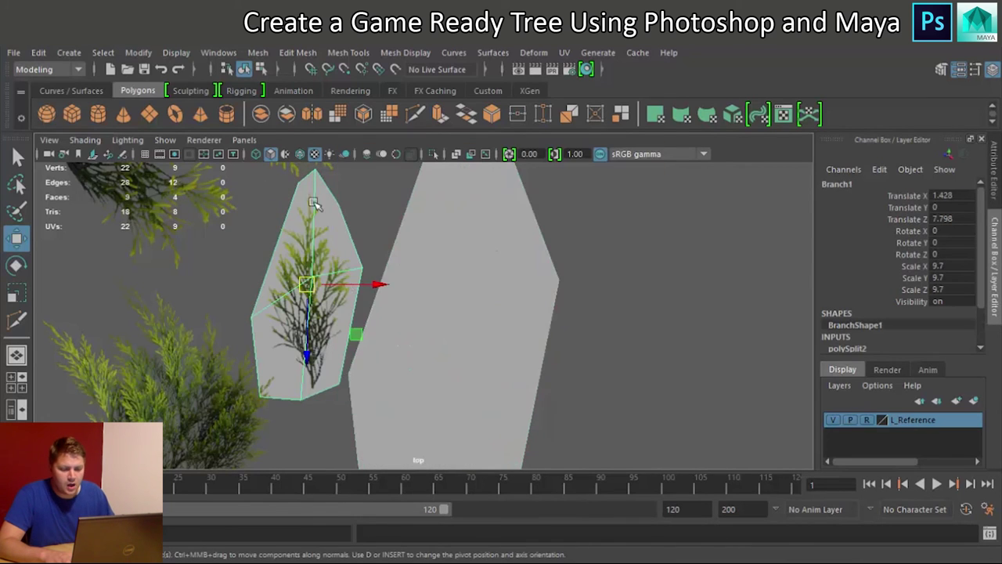
right_click_drag(292, 218, 231, 165)
Pull the left, bottom-left, bottom, right and upper-right vertices tight around the small branch
left_click(252, 317)
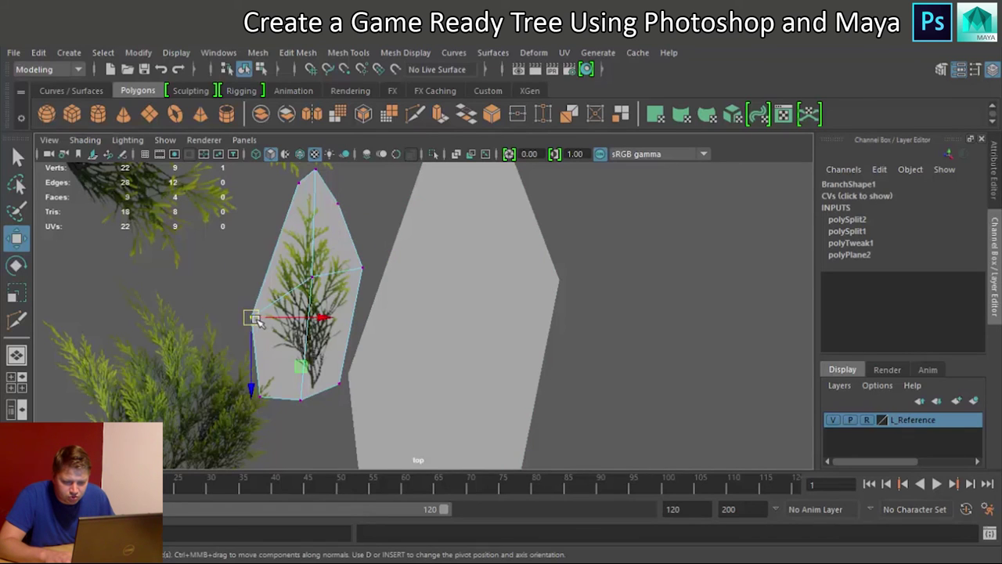
left_click_drag(252, 318, 263, 288)
left_click(259, 396)
left_click_drag(259, 396, 269, 354)
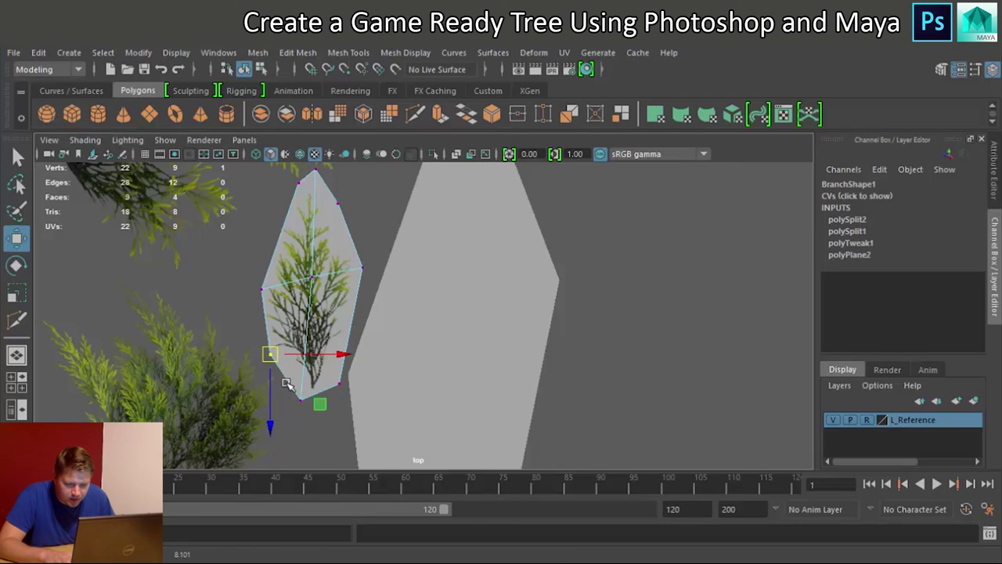
left_click(302, 401)
left_click_drag(301, 401, 314, 392)
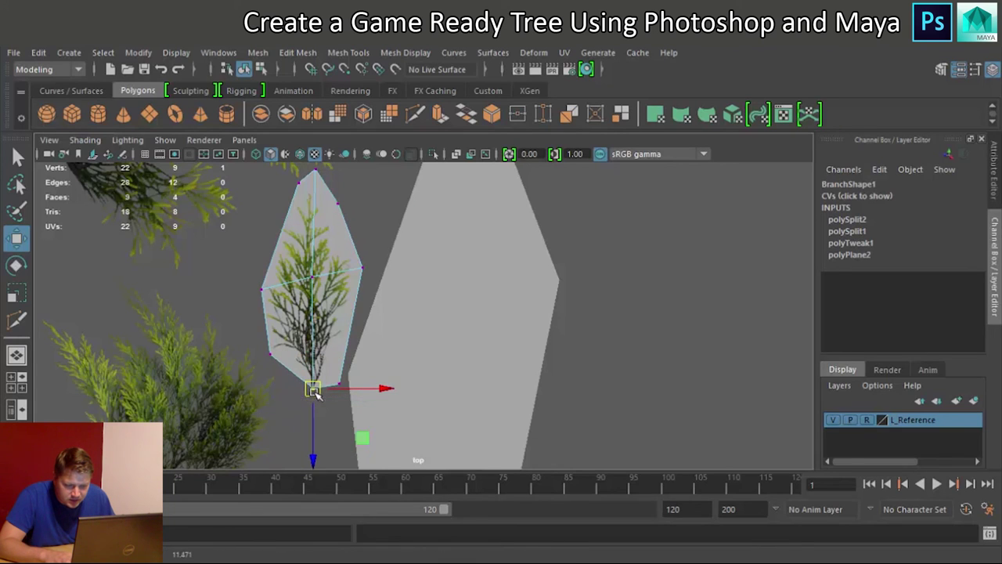
left_click(357, 265)
left_click_drag(357, 265, 359, 272)
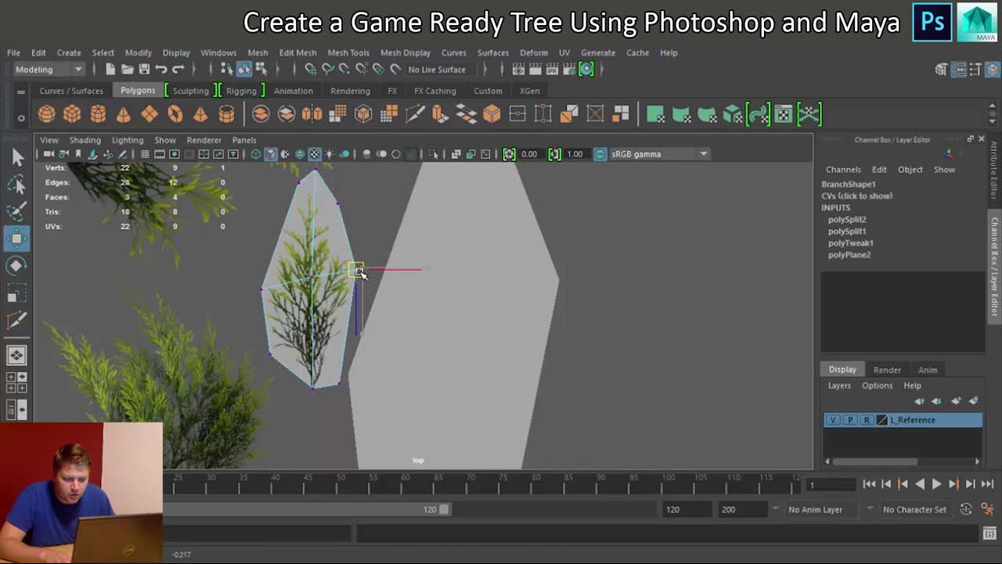
left_click(339, 206)
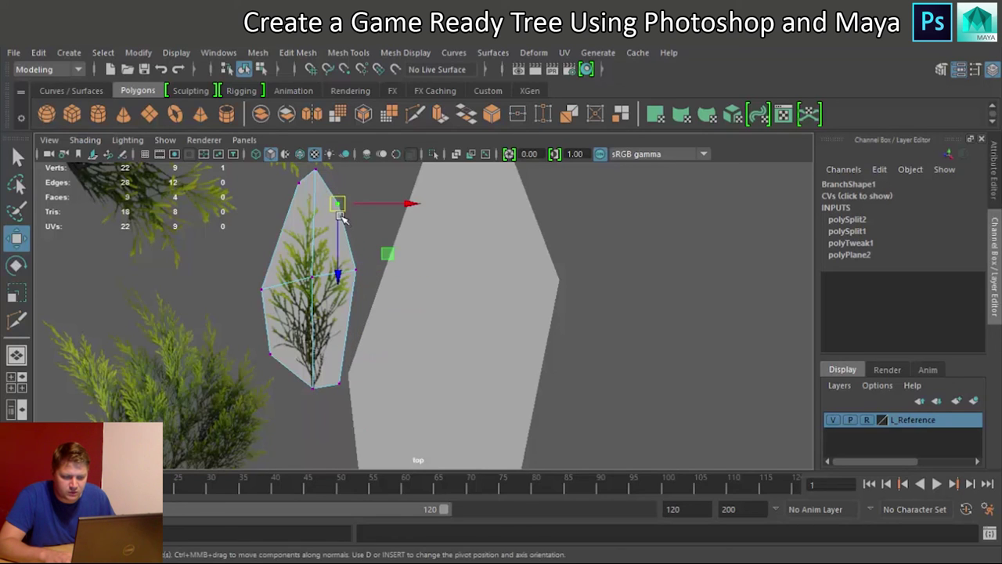
left_click_drag(340, 214, 331, 221)
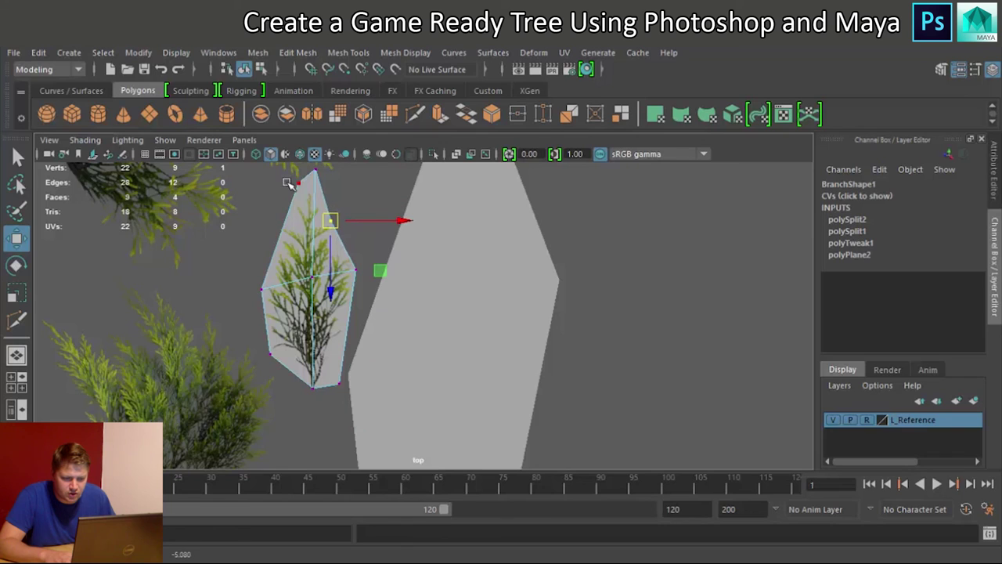
Pull the top vertex down to the branch tip and raise the bottom-right vertex
middle_click_drag(313, 245, 314, 312, "alt")
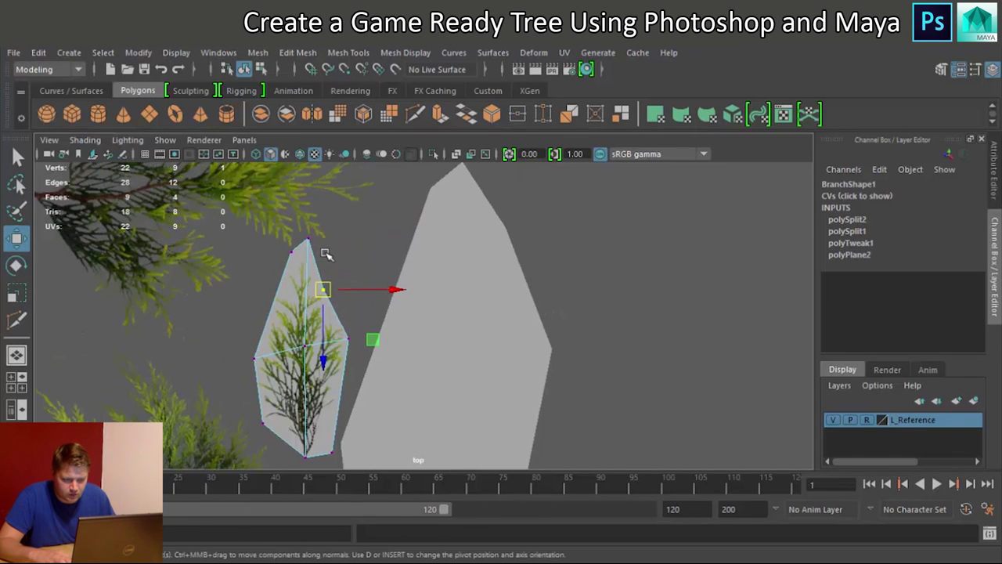
left_click(309, 238)
left_click_drag(308, 238, 271, 291)
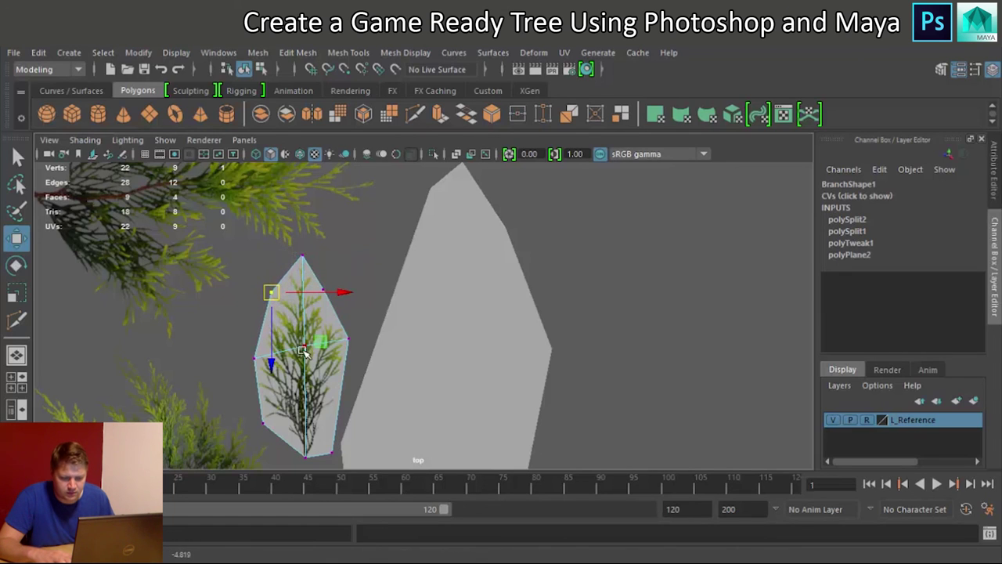
middle_click_drag(299, 447, 298, 397, "alt")
left_click(330, 402)
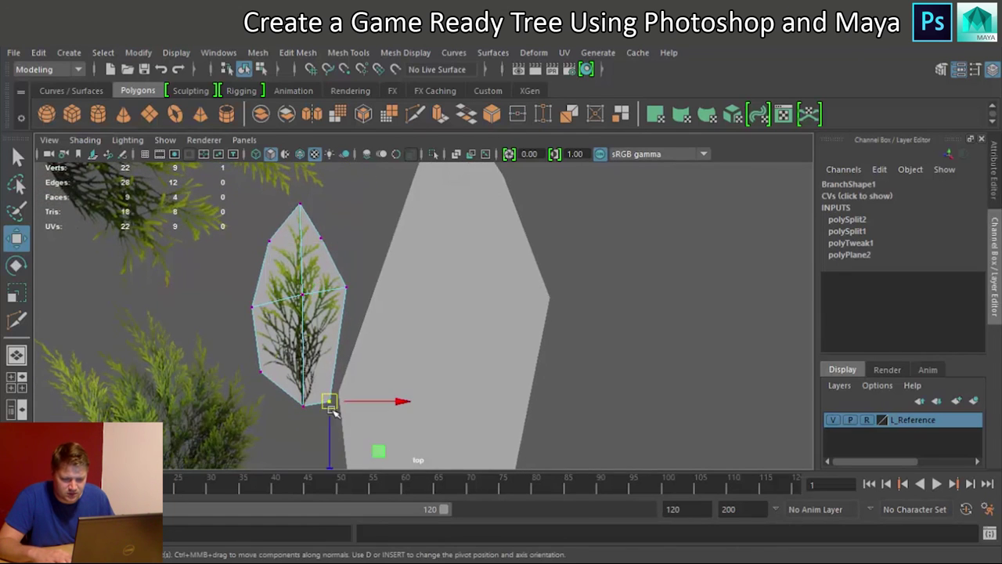
left_click_drag(329, 401, 328, 375)
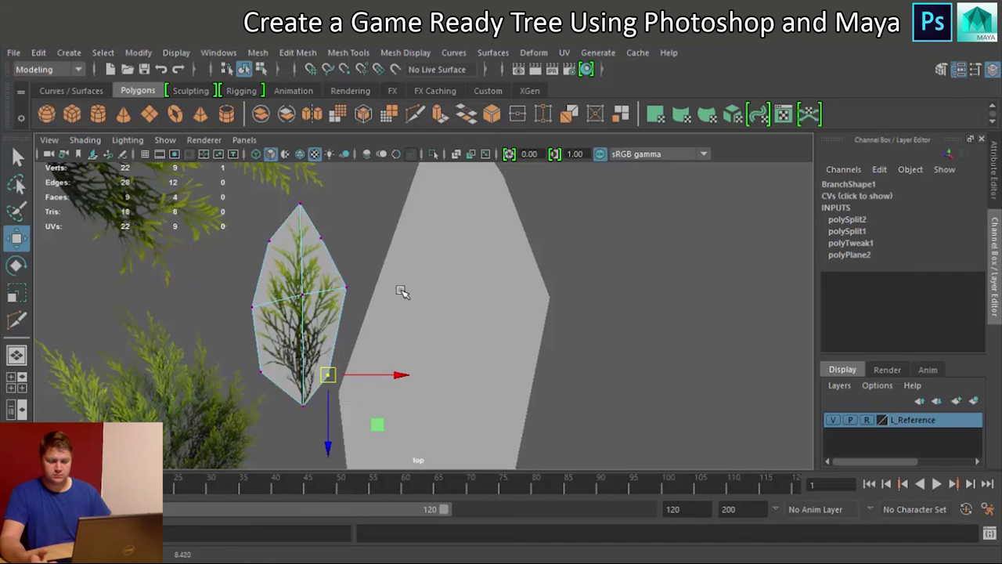
Pan the view to centre the finished smaller branch card for review
middle_click_drag(391, 289, 566, 300, "alt")
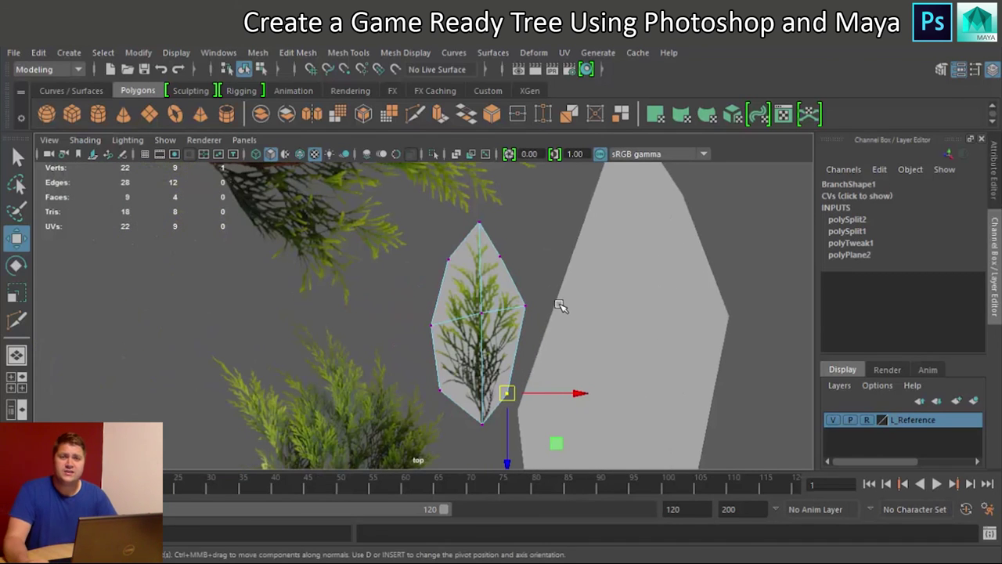